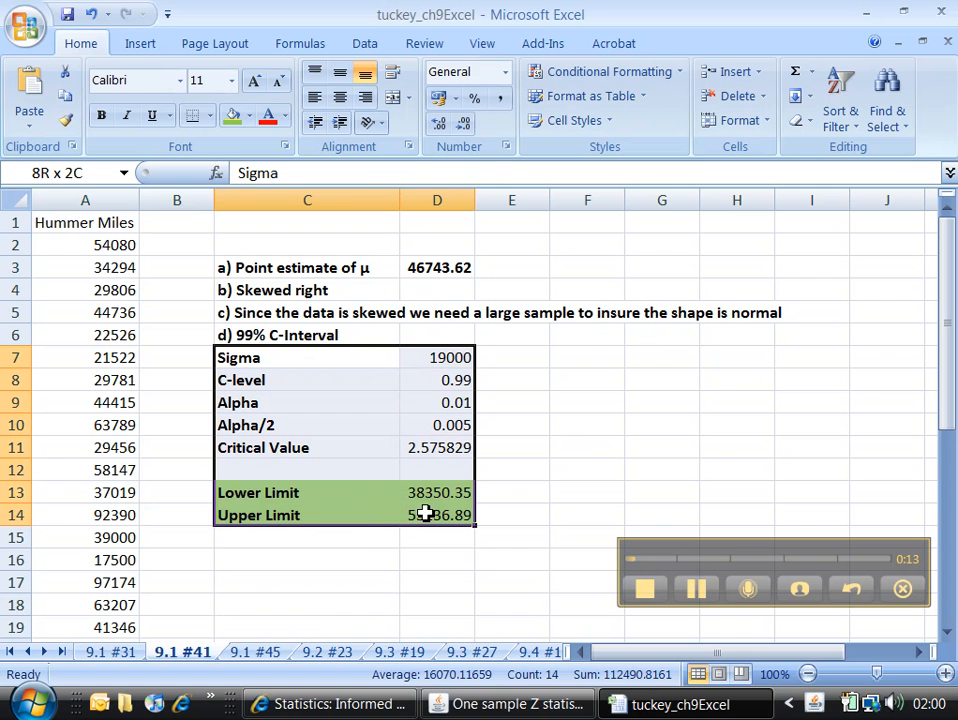
Examine the Hummer Miles data in column A down to its last entry.
click(359, 543)
scroll(214, 512, down, 7)
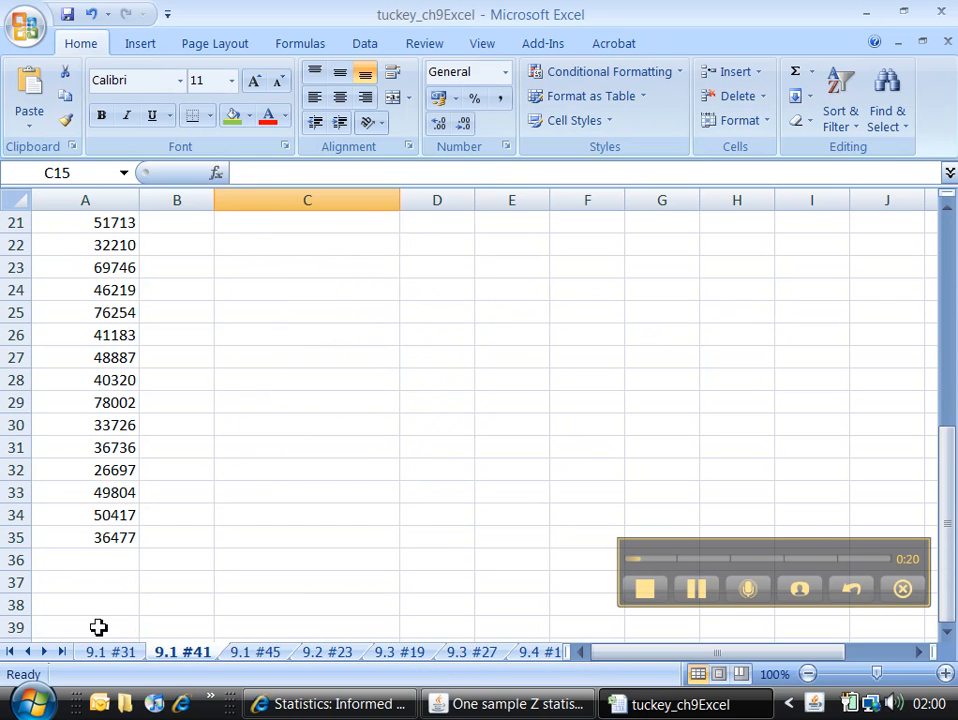
click(112, 538)
click(95, 565)
scroll(95, 565, up, 1)
scroll(103, 575, down, 4)
scroll(135, 395, up, 2)
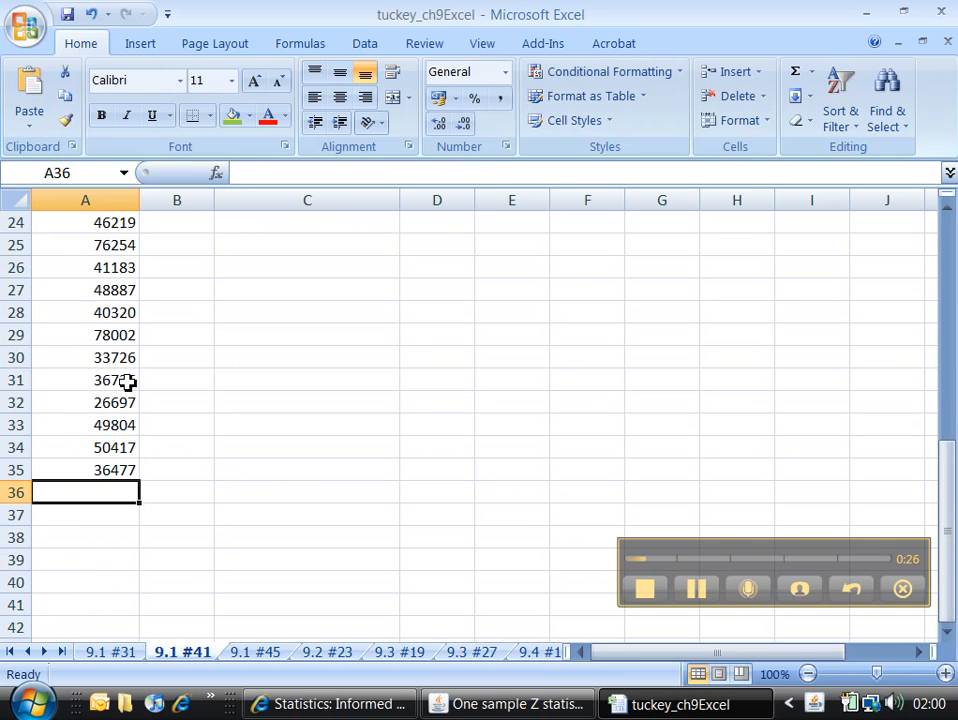
scroll(128, 381, up, 2)
scroll(128, 381, down, 5)
scroll(128, 381, up, 11)
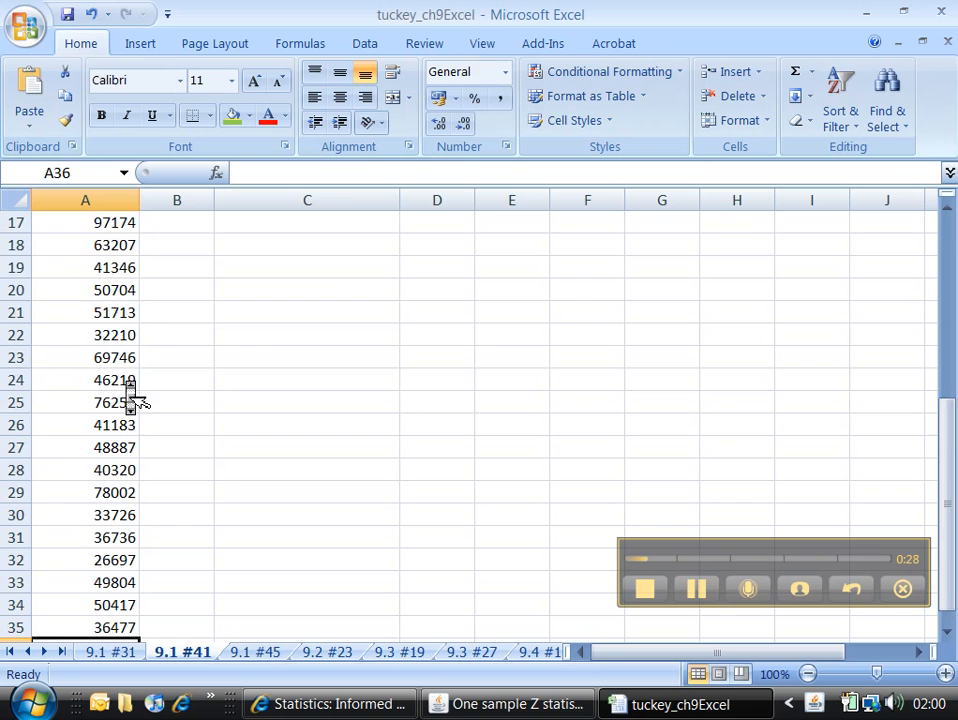
Review the AVERAGE formula behind the point estimate of μ in D3.
click(451, 267)
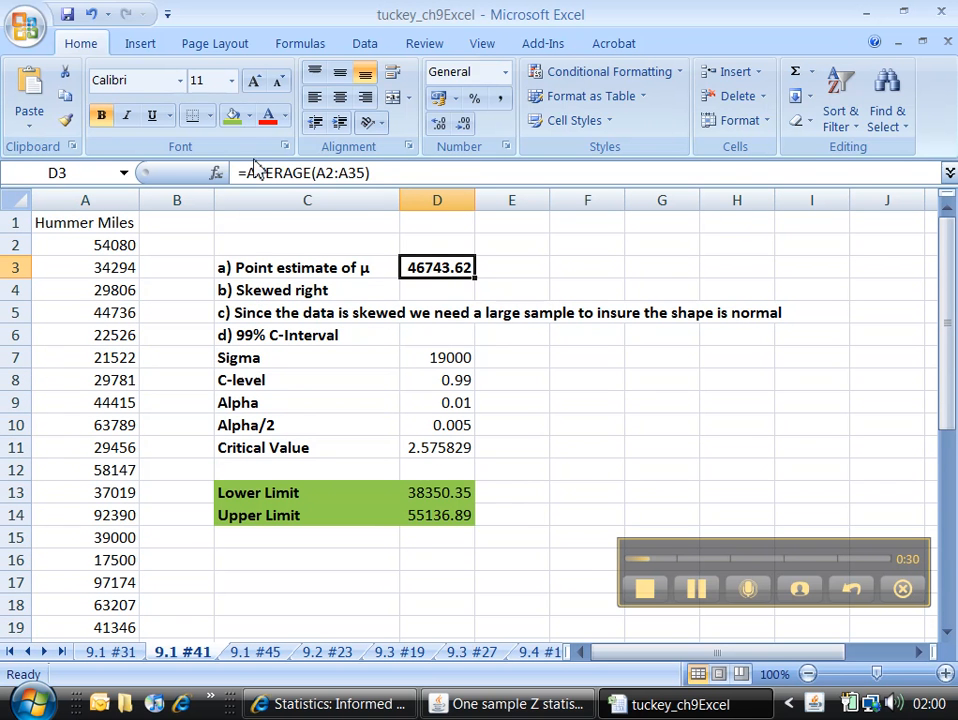
drag(376, 173, 241, 163)
key(Return)
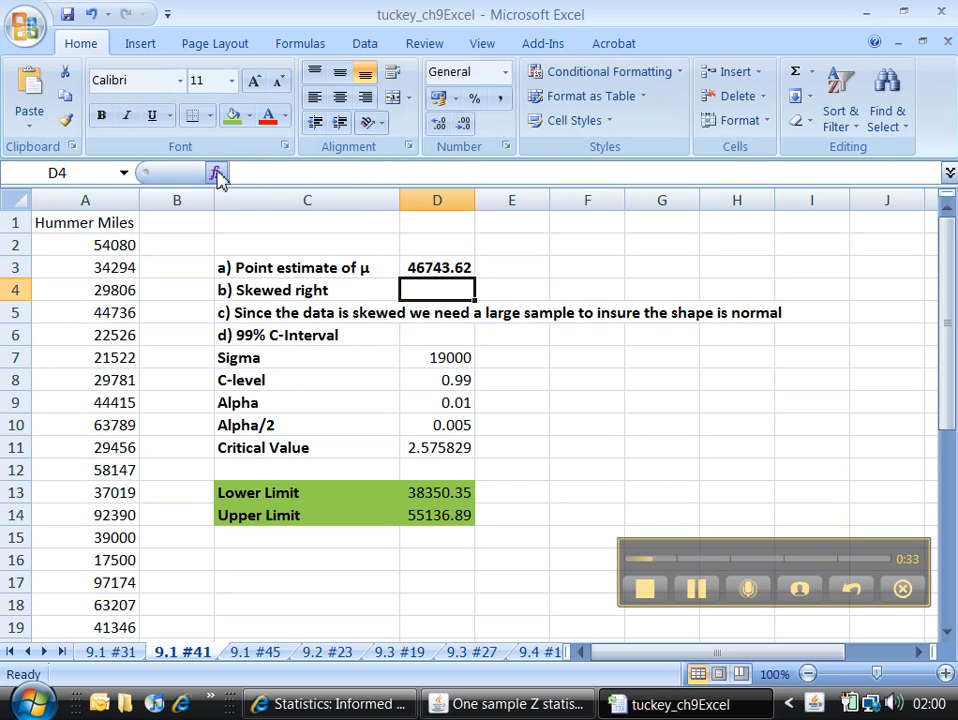
Run a DDXL 1 Var z Interval on column A with Hummer Miles as the quantitative variable.
click(80, 200)
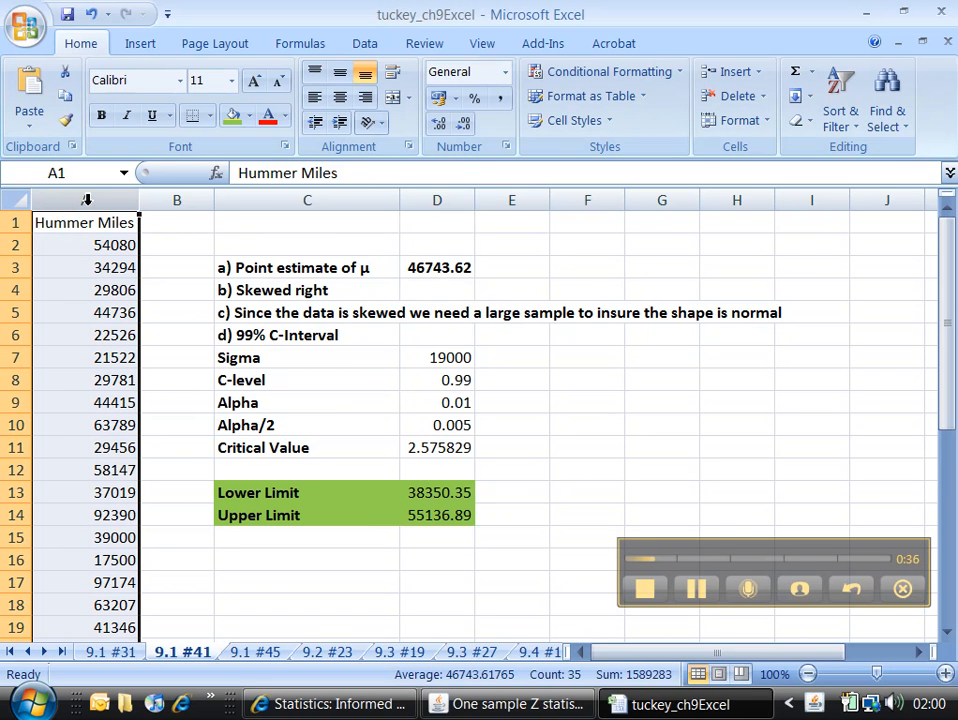
click(558, 40)
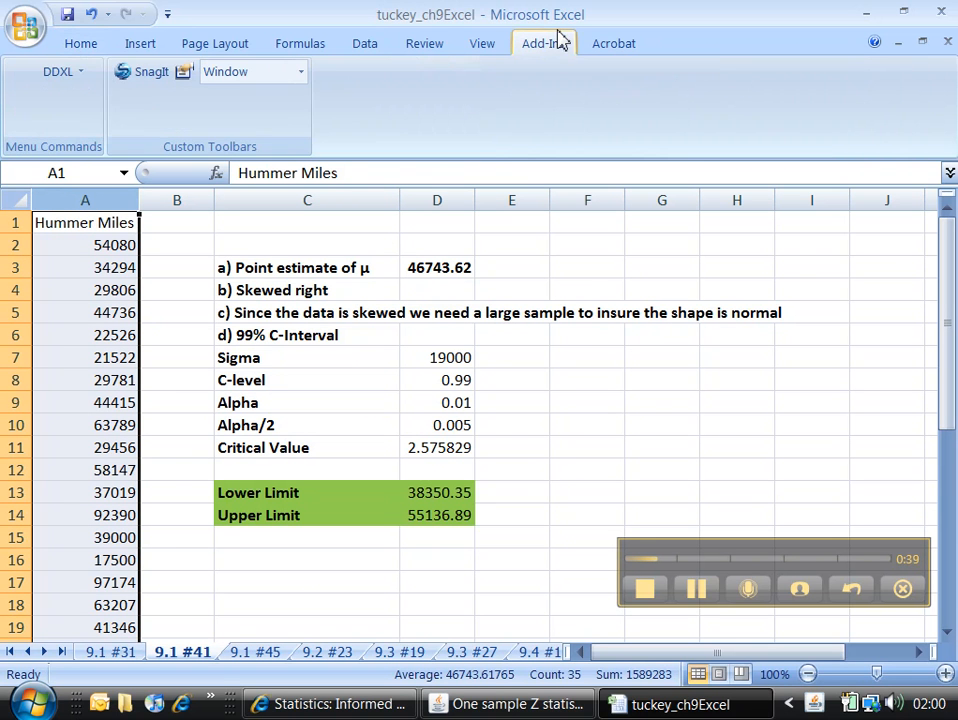
click(64, 78)
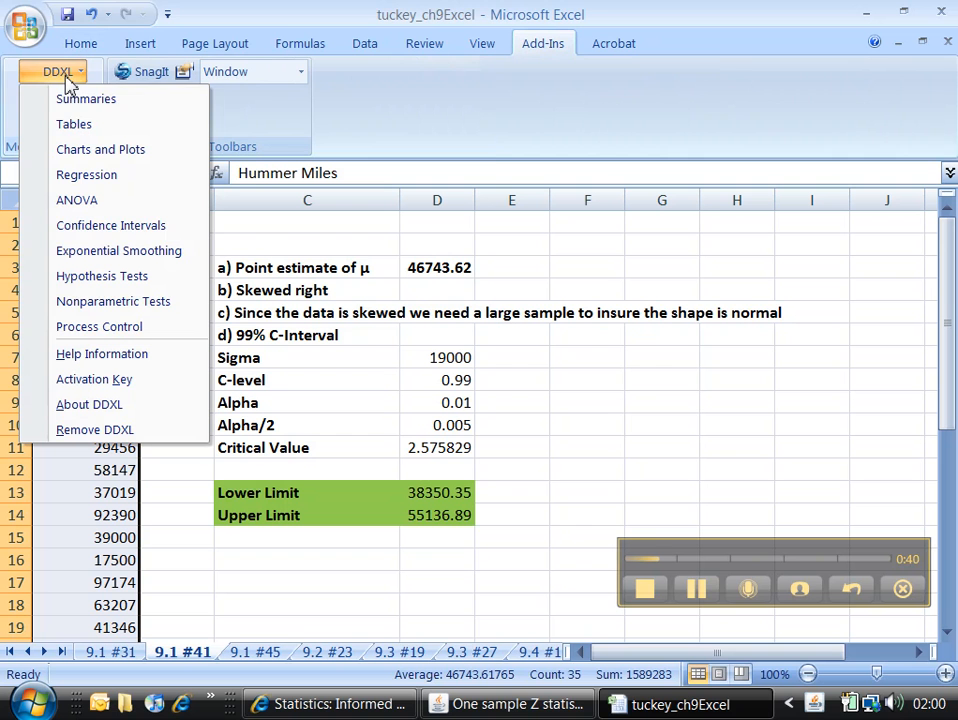
click(82, 232)
click(373, 144)
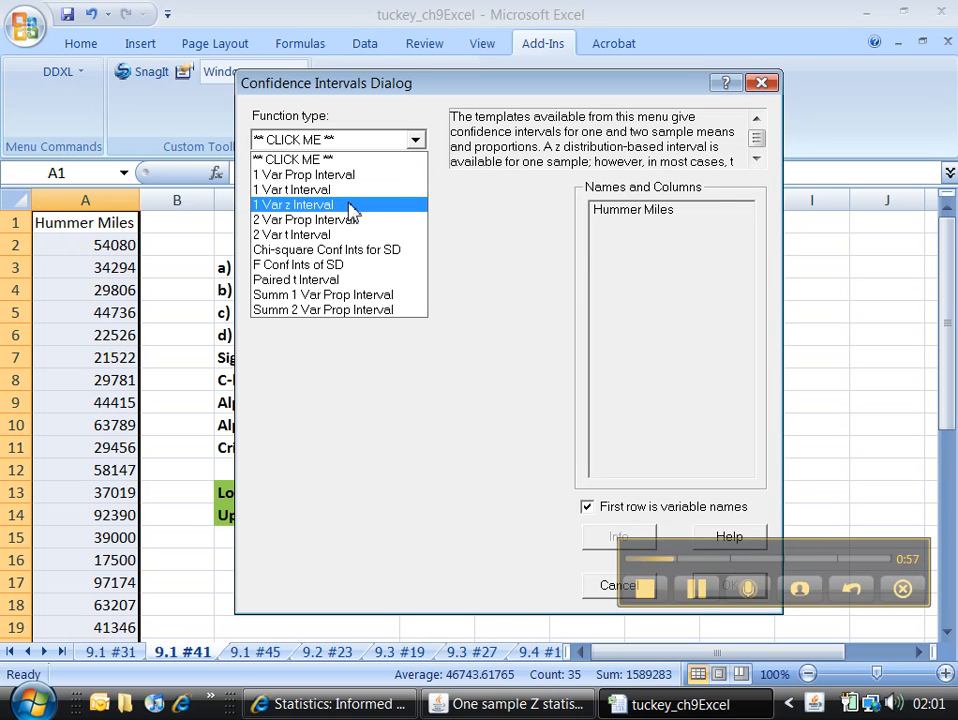
click(350, 205)
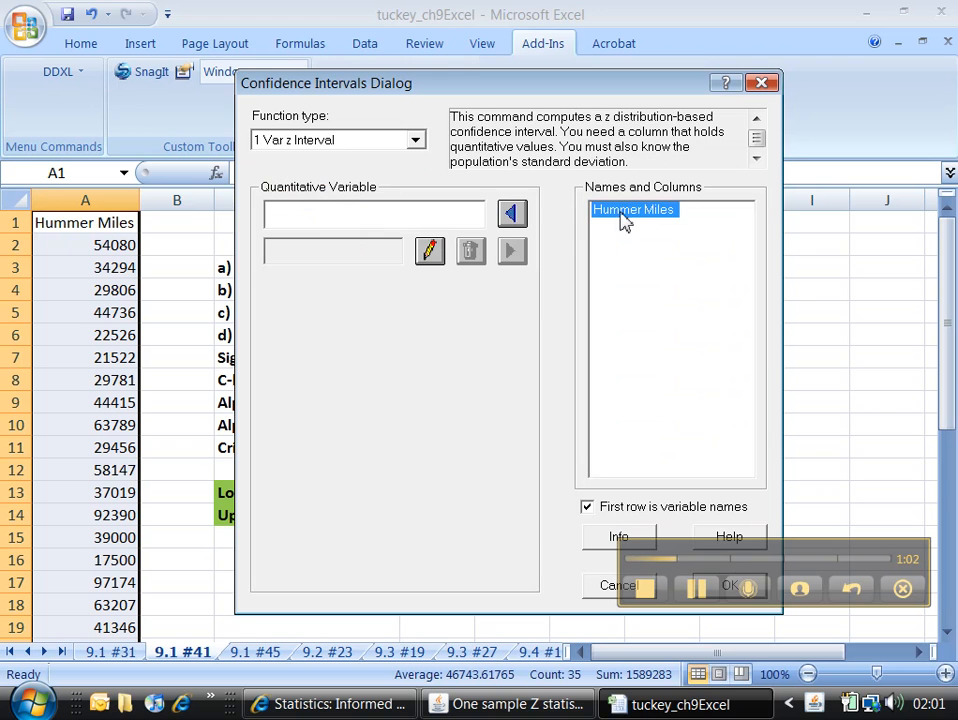
click(511, 213)
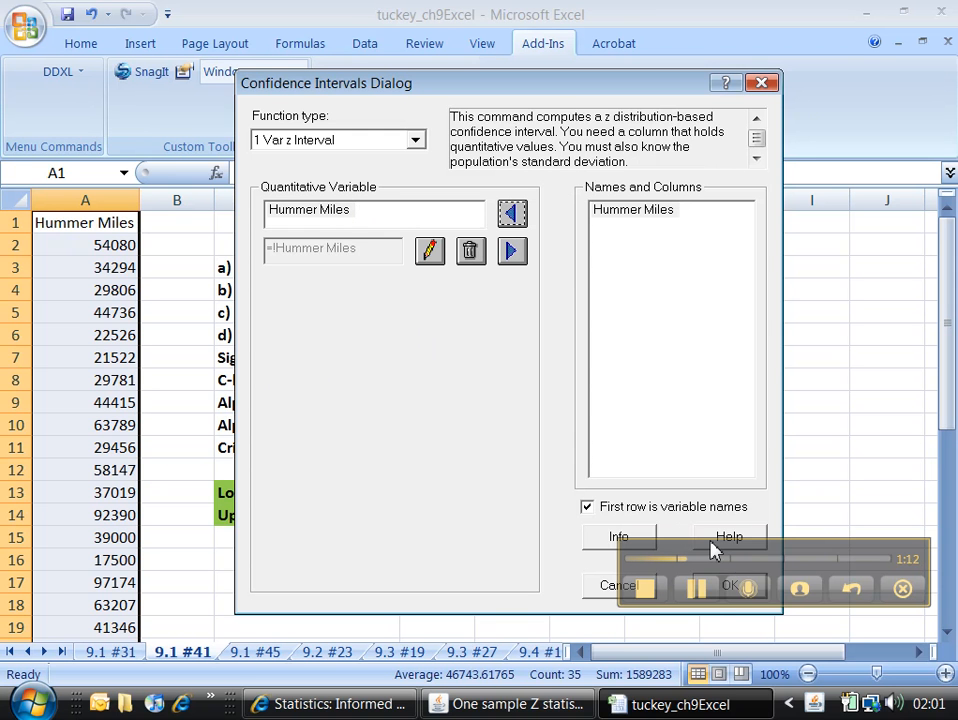
mouse_move(723, 567)
mouse_down()
mouse_move(715, 670)
mouse_move(715, 659)
mouse_up()
click(728, 586)
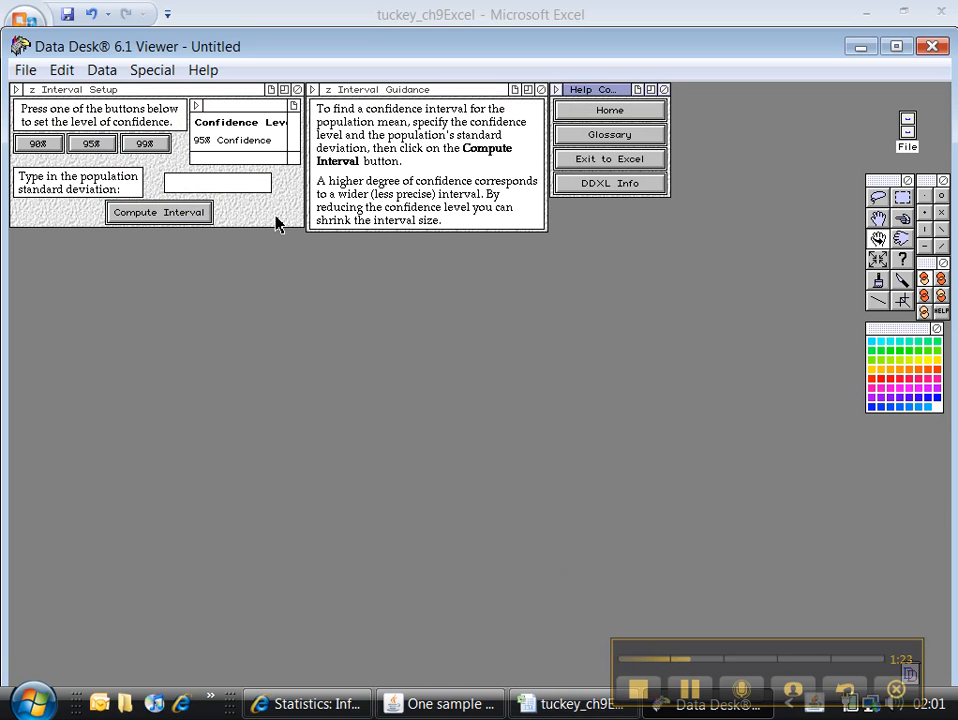
Compute the z interval at 90% confidence with a population standard deviation of 19000.
click(40, 145)
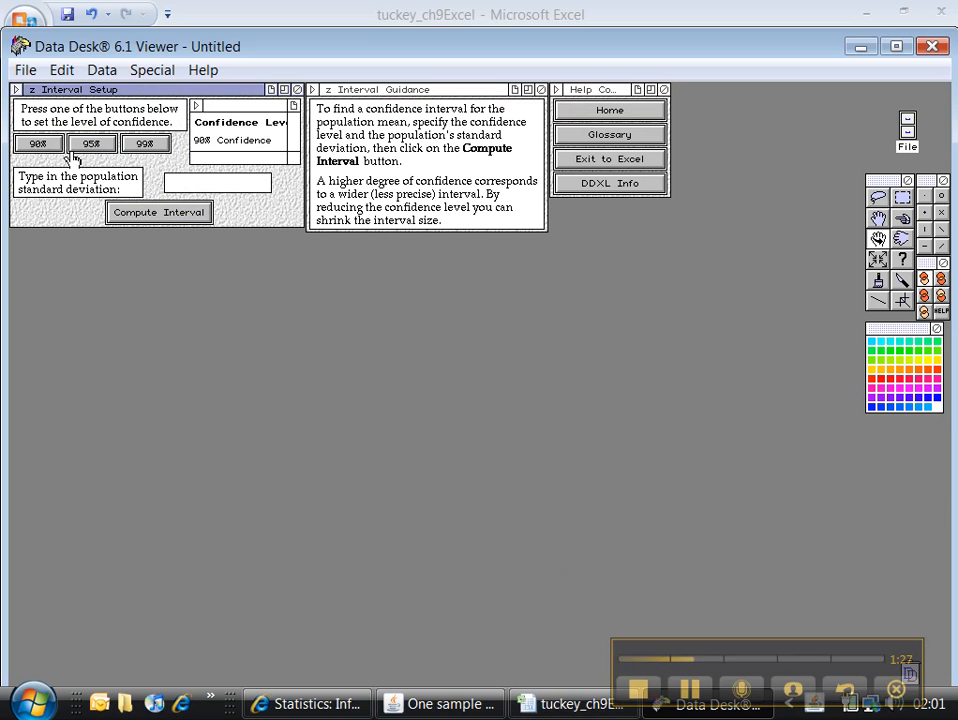
click(166, 220)
click(289, 233)
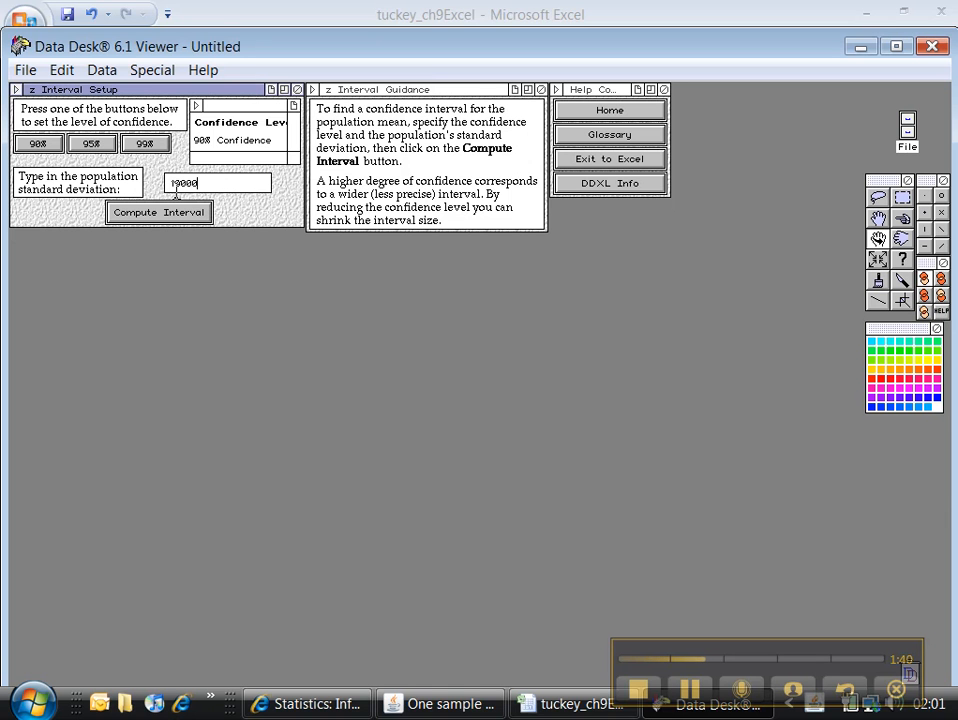
click(175, 214)
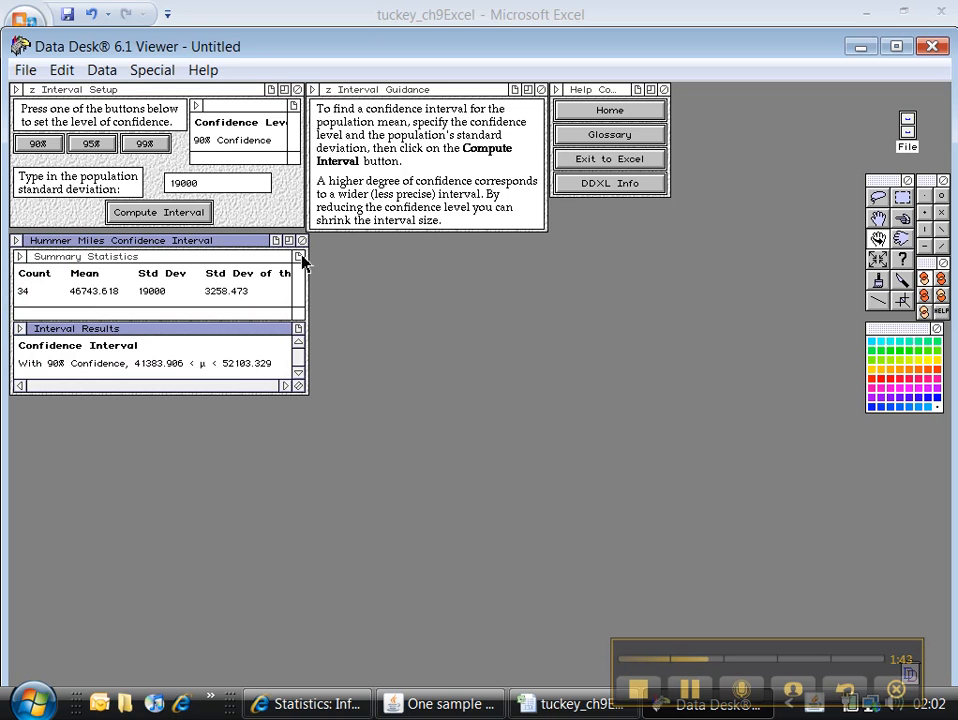
Copy the 90% Hummer Miles confidence interval window and paste it at cell F7 in Excel.
click(58, 70)
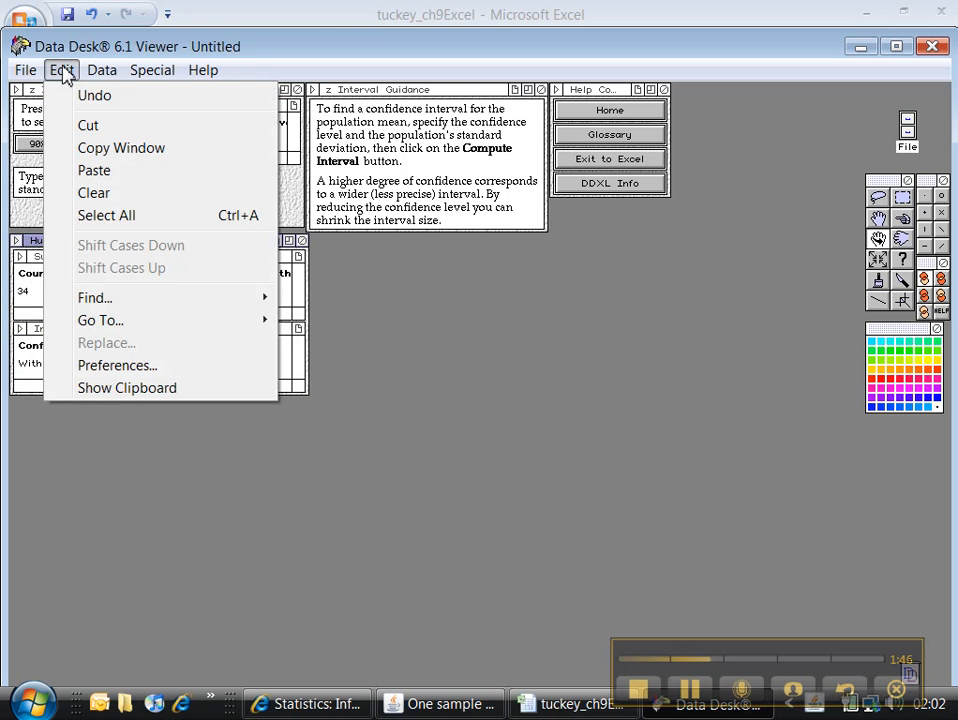
click(81, 149)
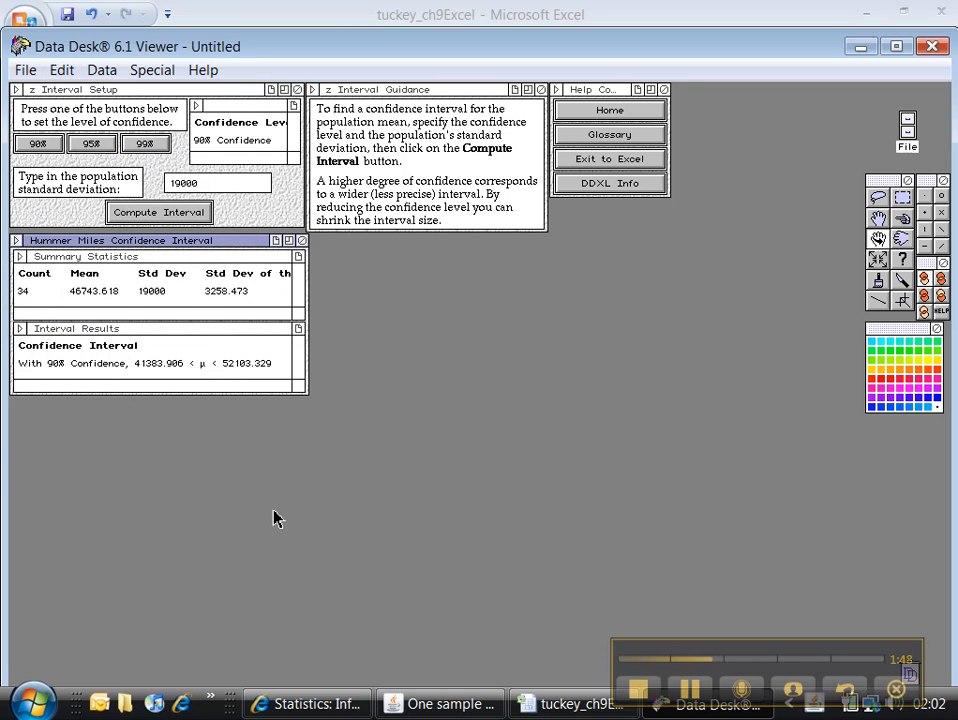
click(545, 712)
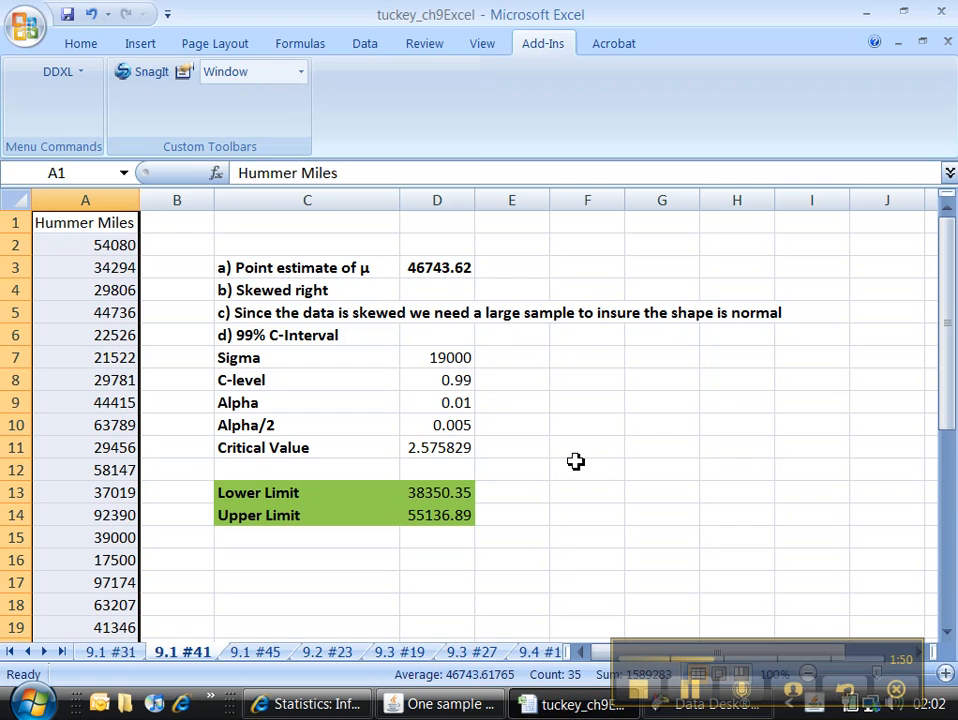
click(543, 357)
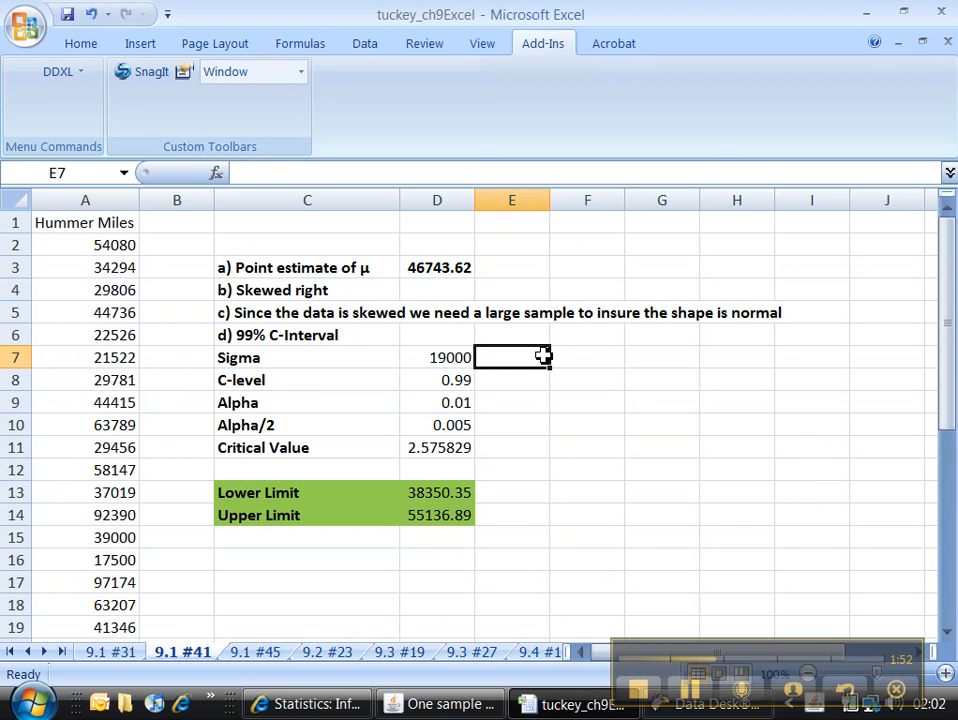
click(575, 356)
right_click(575, 356)
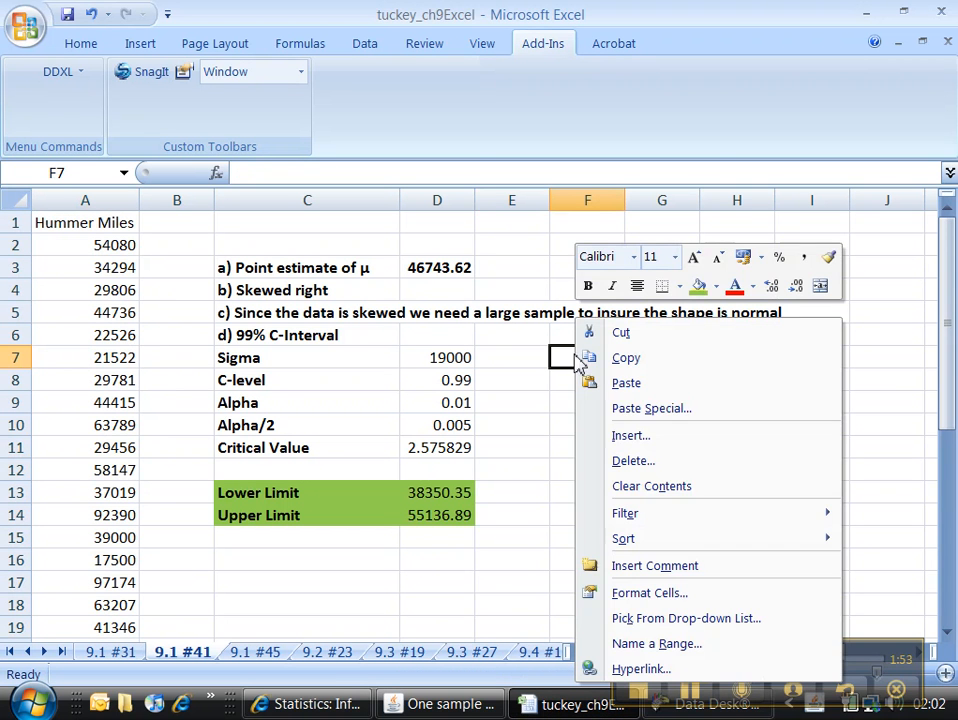
click(615, 392)
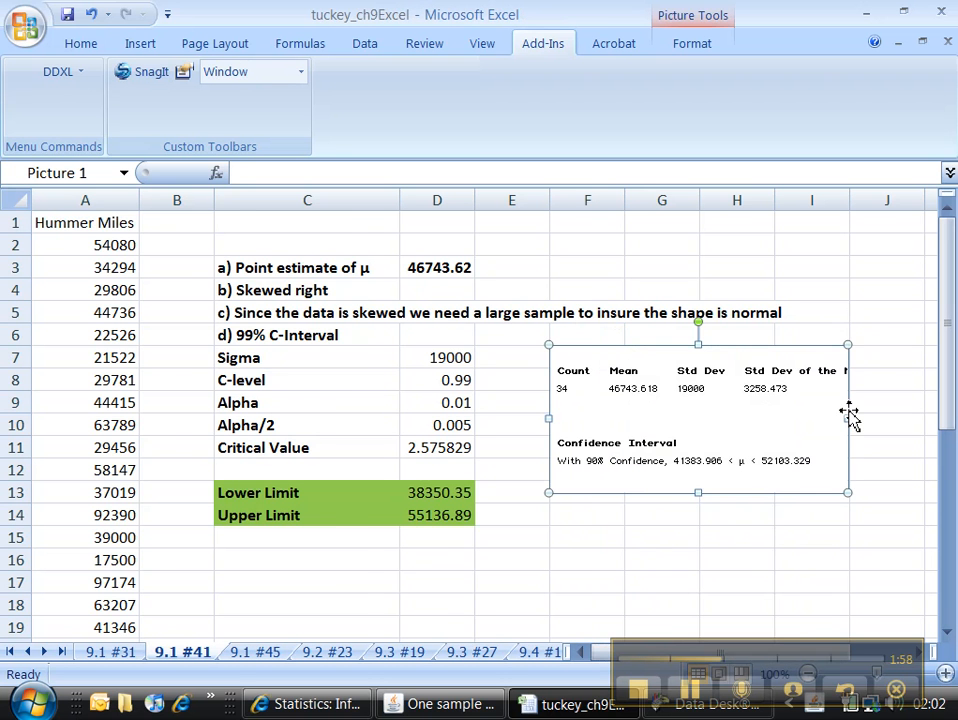
Widen the pasted 90% interval picture and delete it from the sheet.
drag(933, 407, 665, 473)
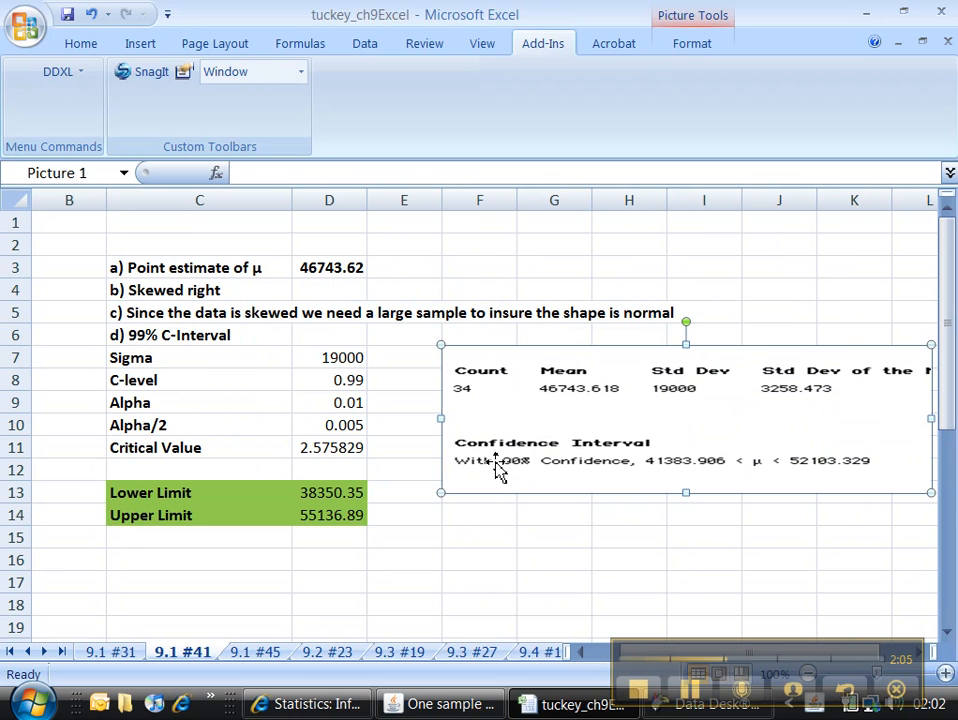
key(Delete)
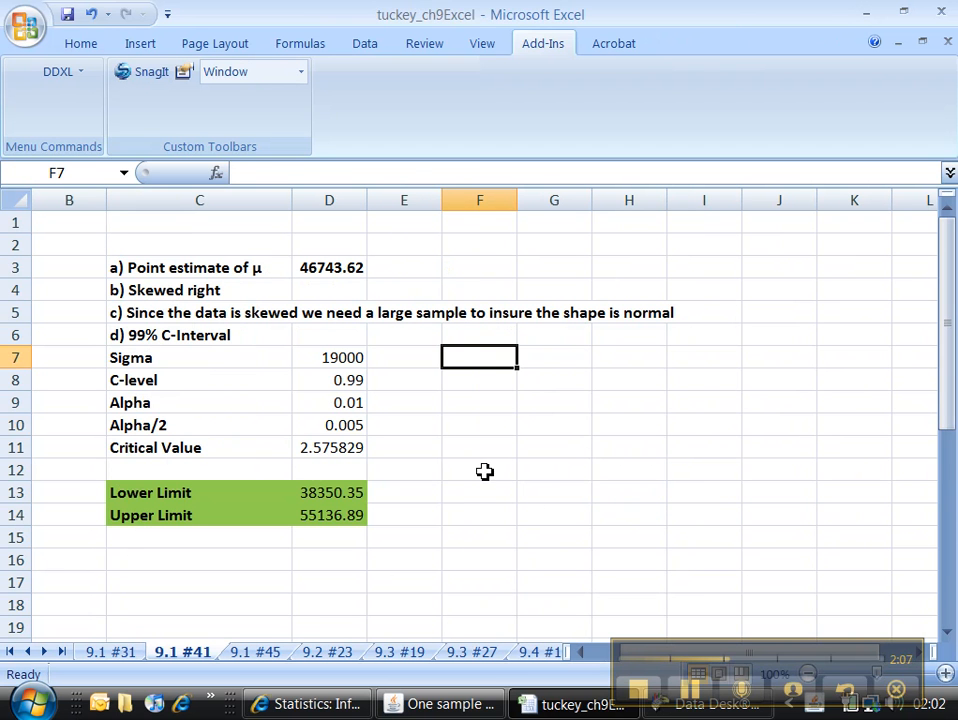
Switch to Data Desk, set the confidence level to 99%, and paste the updated interval results at cell F7 in Excel.
click(681, 710)
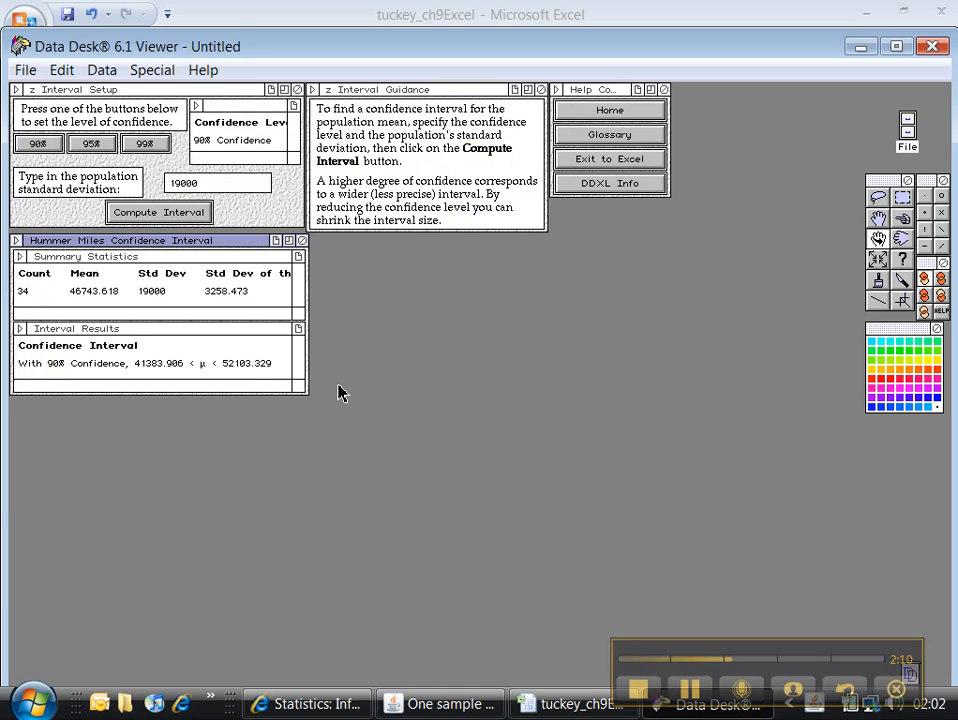
click(145, 145)
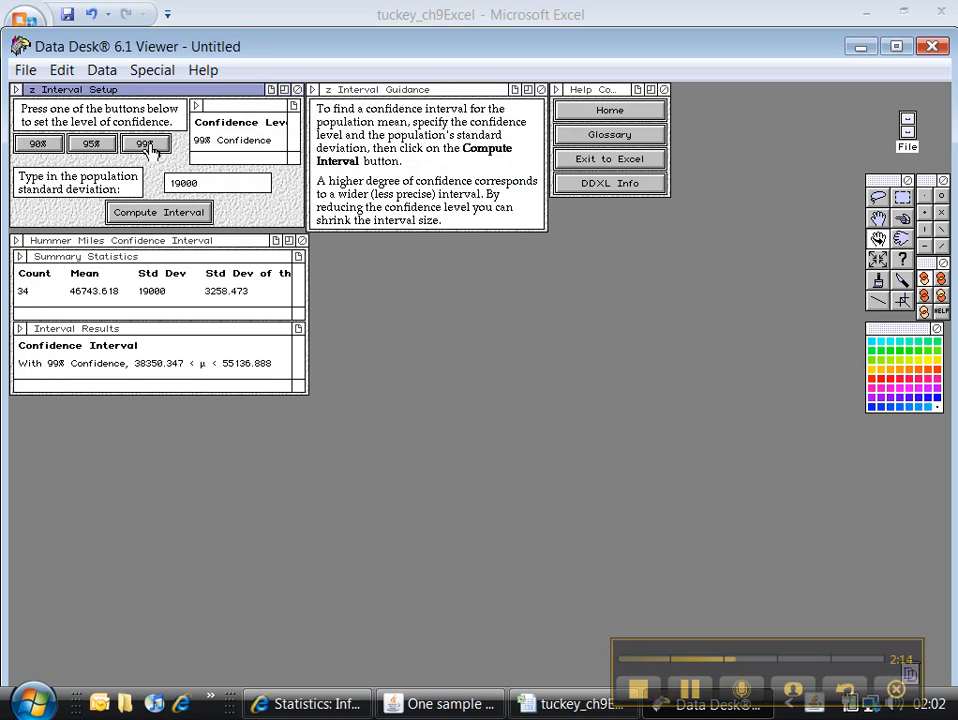
click(214, 366)
click(62, 70)
click(92, 148)
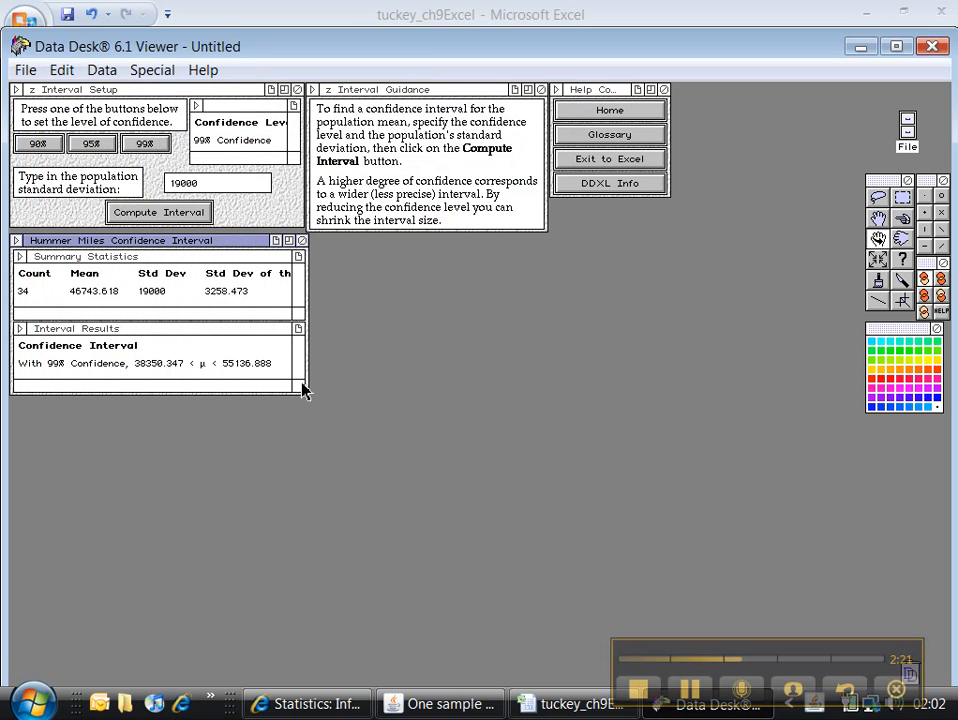
click(570, 704)
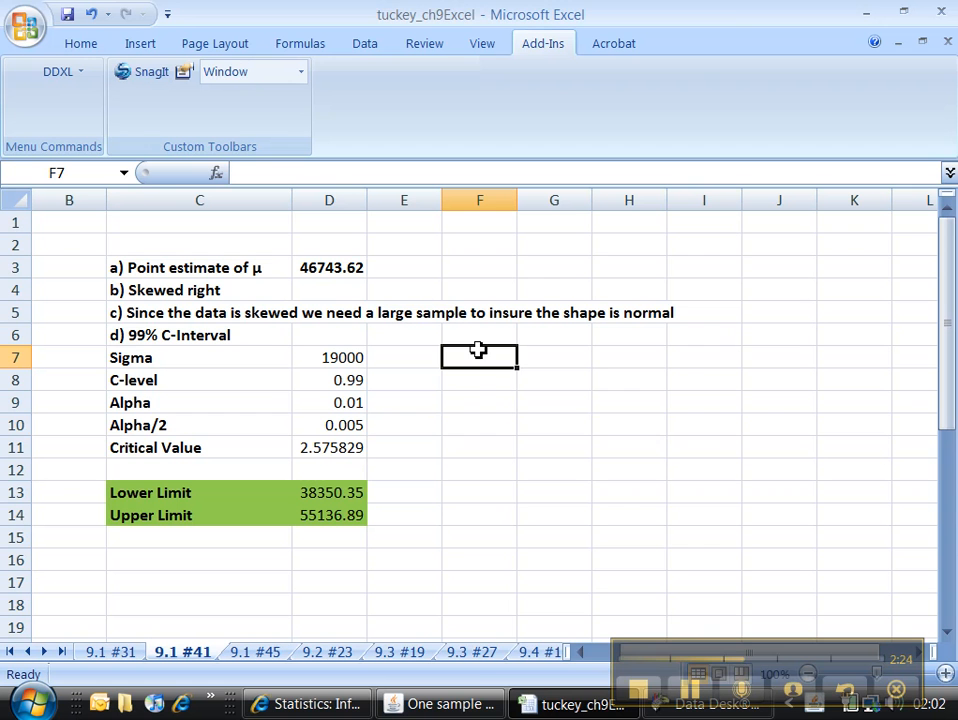
right_click(478, 350)
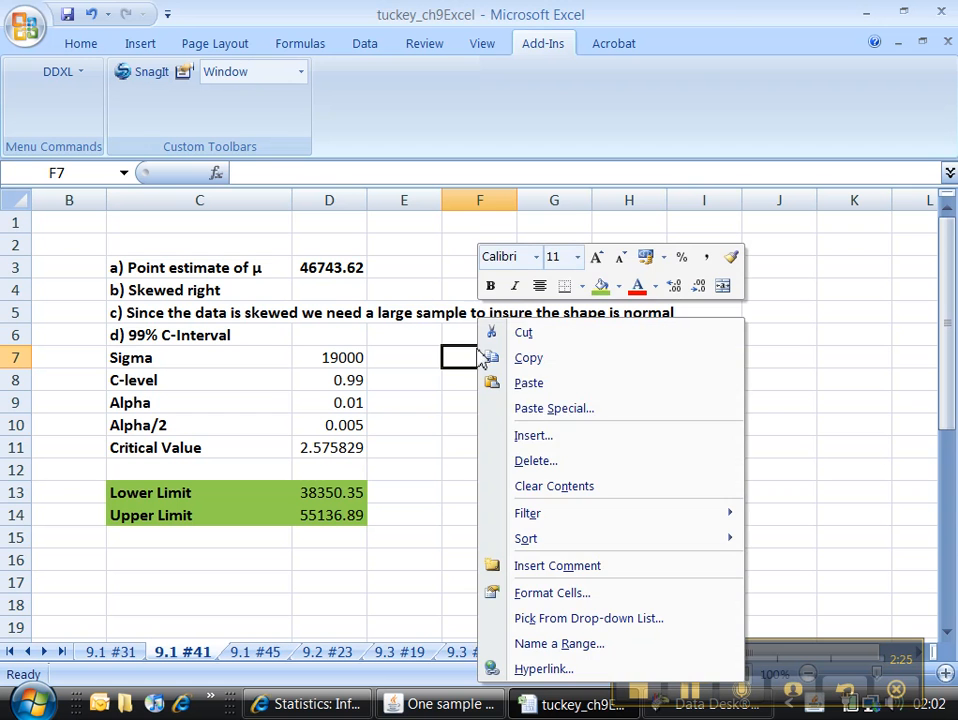
click(537, 390)
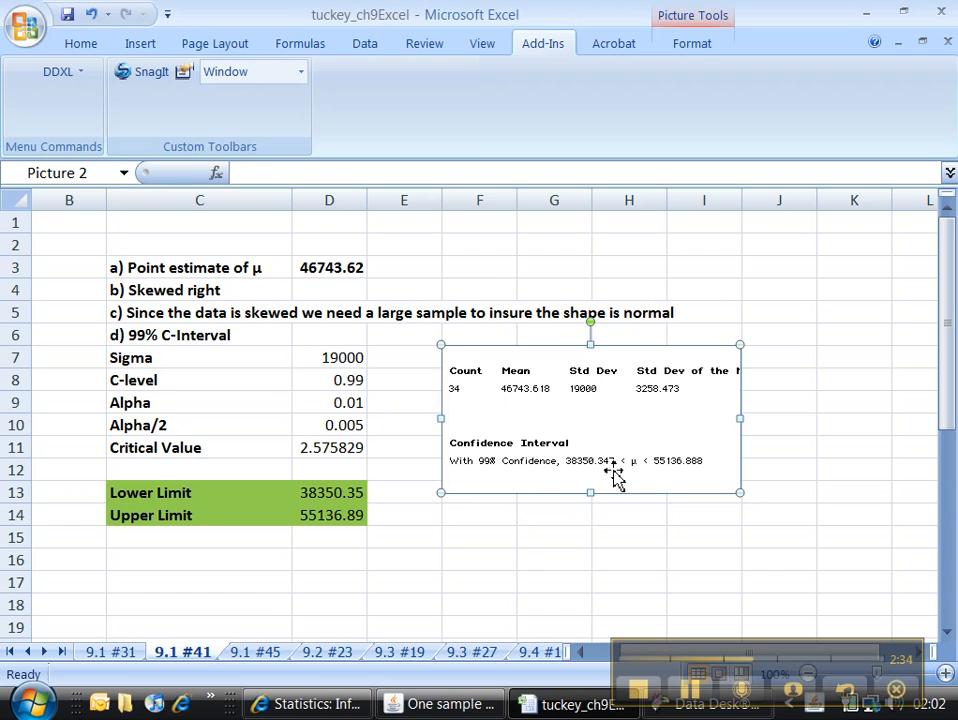
click(514, 562)
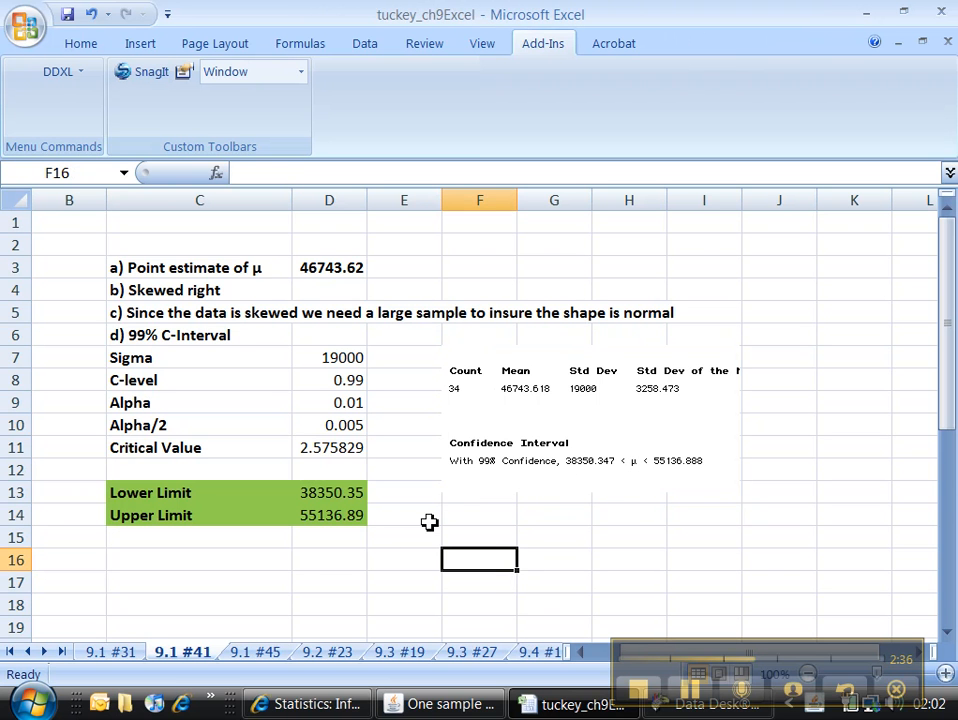
Switch to StatCrunch in Internet Explorer and load the Chapter 9 data set 9_1_41.txt.
click(340, 706)
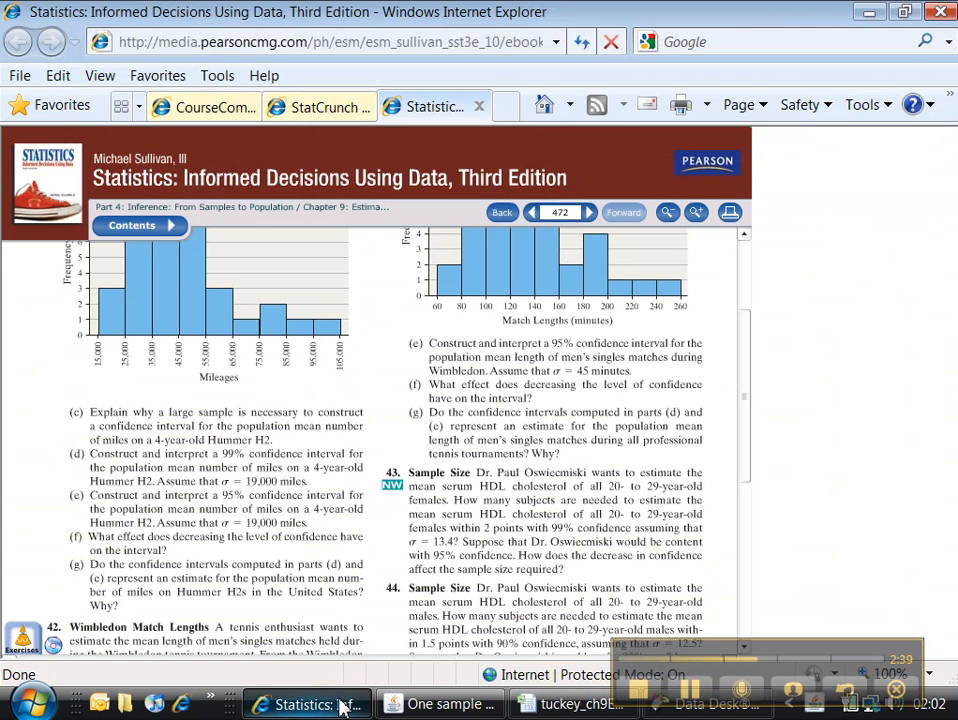
click(350, 108)
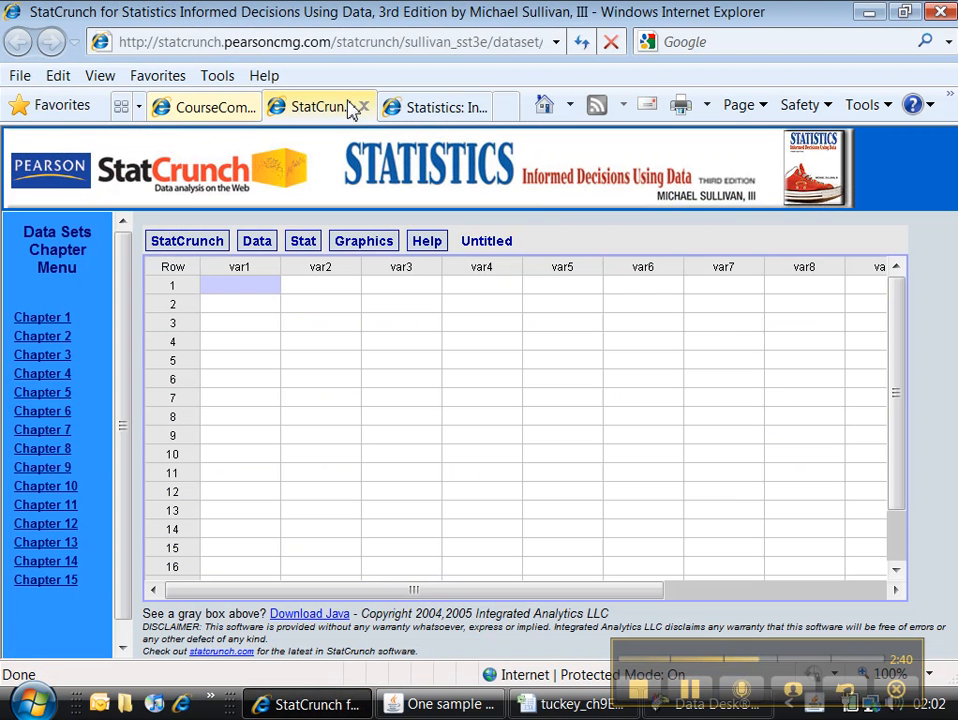
click(62, 470)
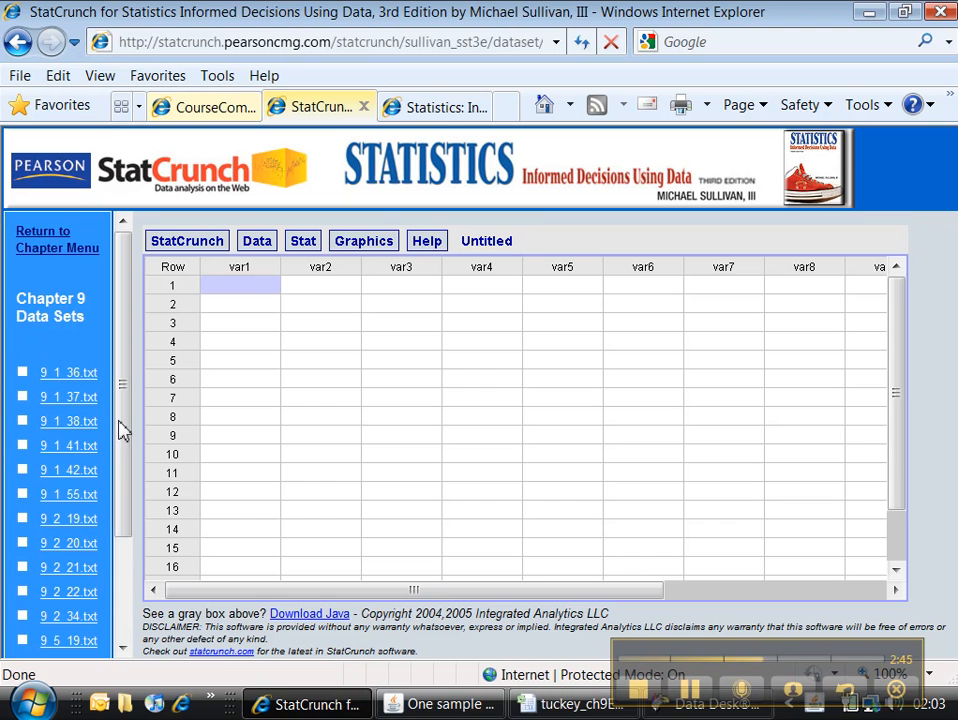
click(71, 452)
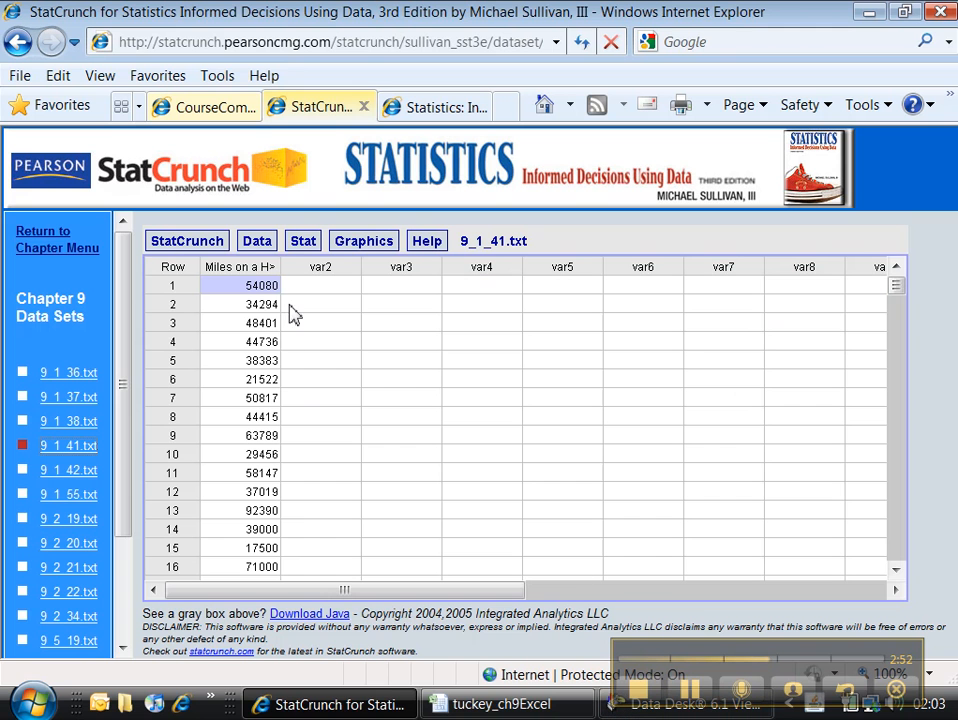
Set up a one-sample Z statistic with data for the Miles on a Hummer column, with standard deviation 19000 and no grouping.
click(303, 246)
mouse_move(333, 318)
mouse_move(513, 313)
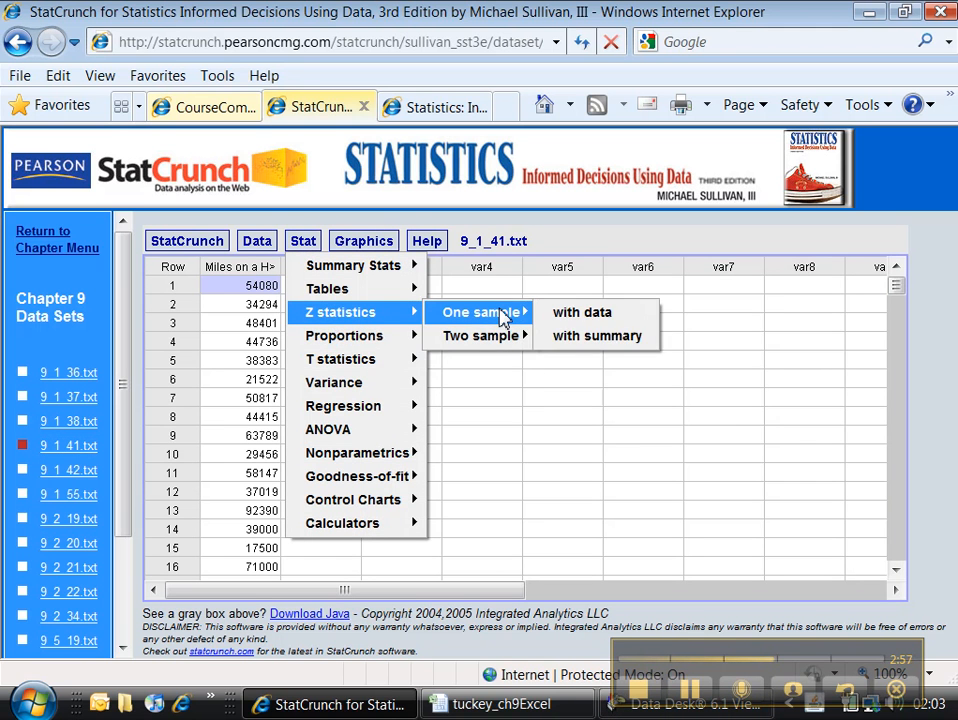
click(588, 318)
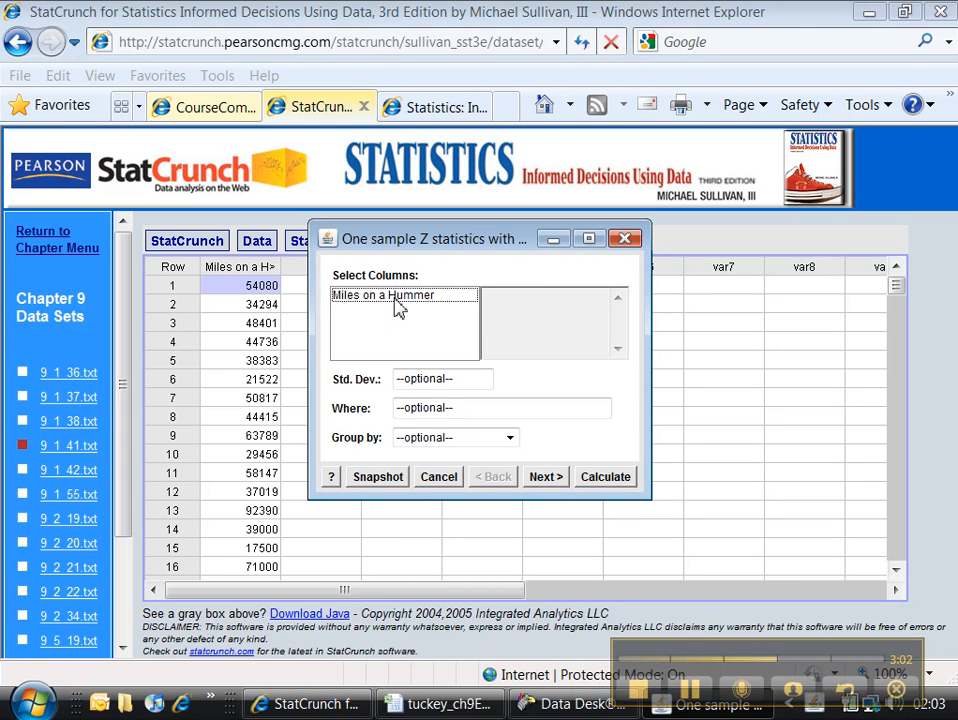
click(397, 305)
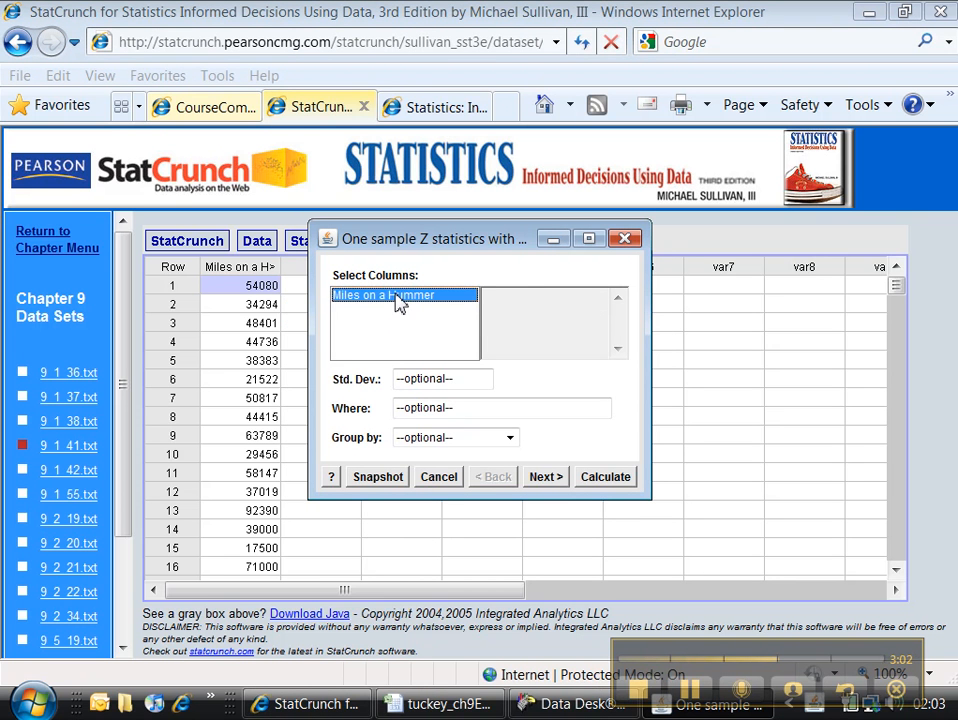
click(430, 378)
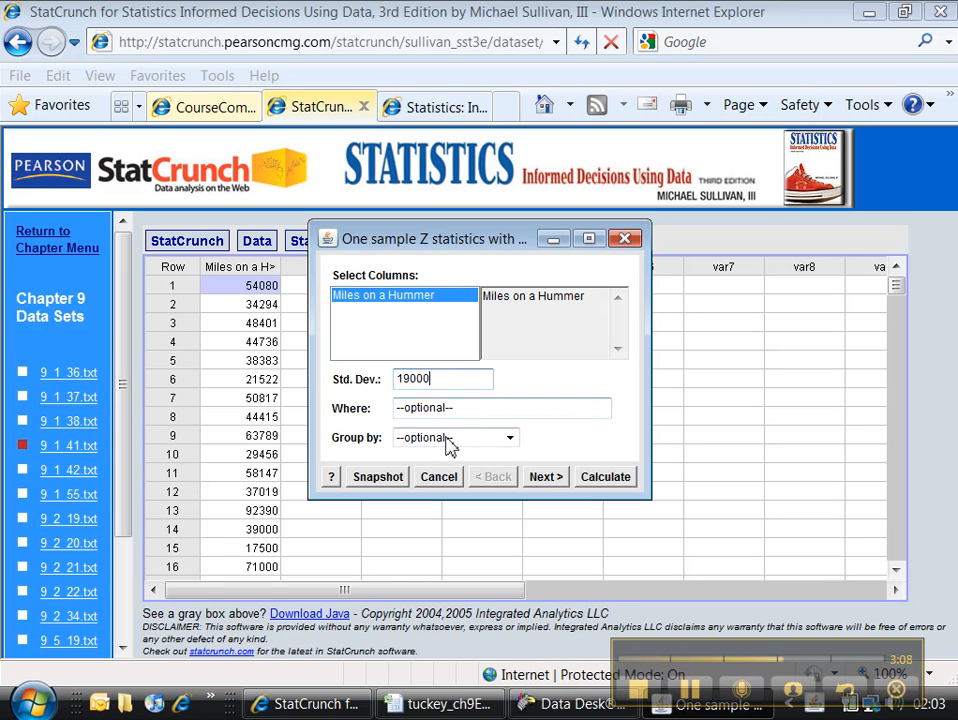
click(509, 440)
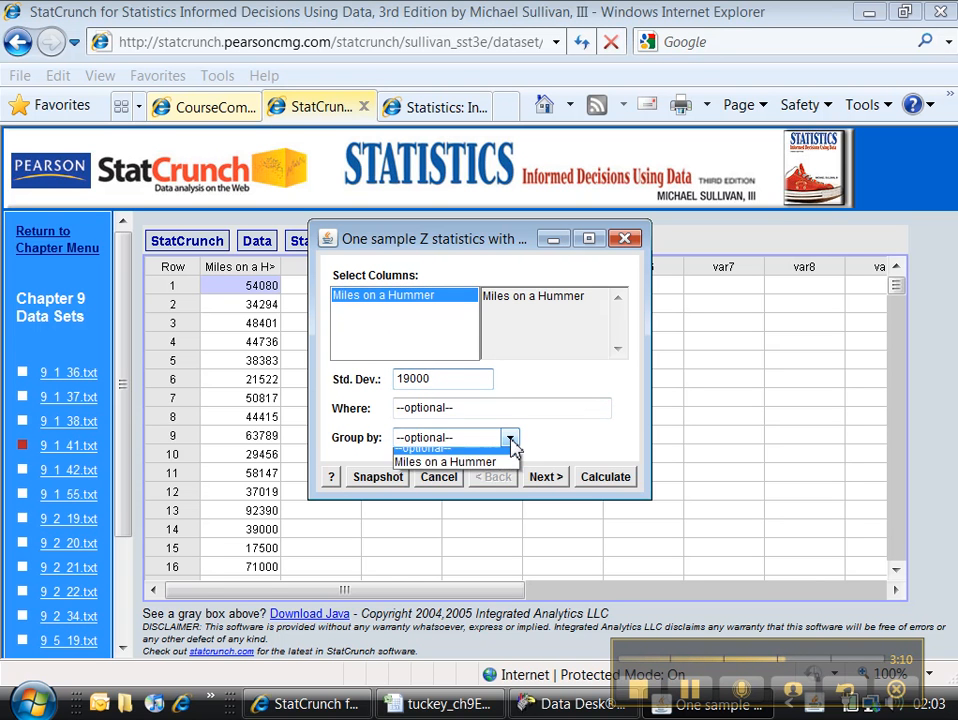
click(510, 440)
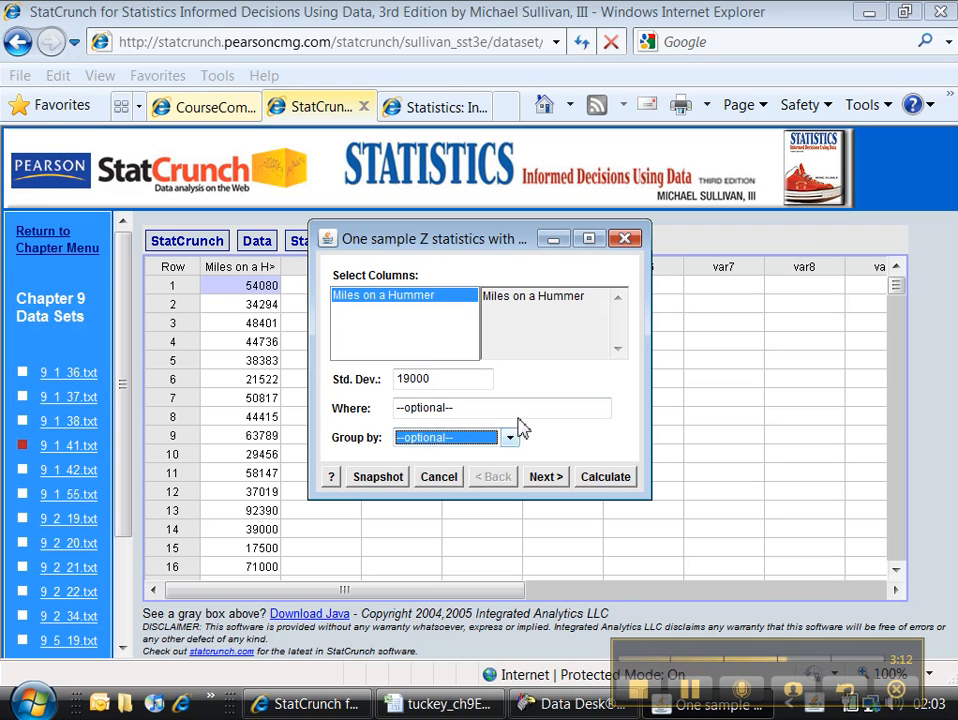
Choose a confidence interval at level 0.99 for the Z statistic and calculate it.
click(546, 479)
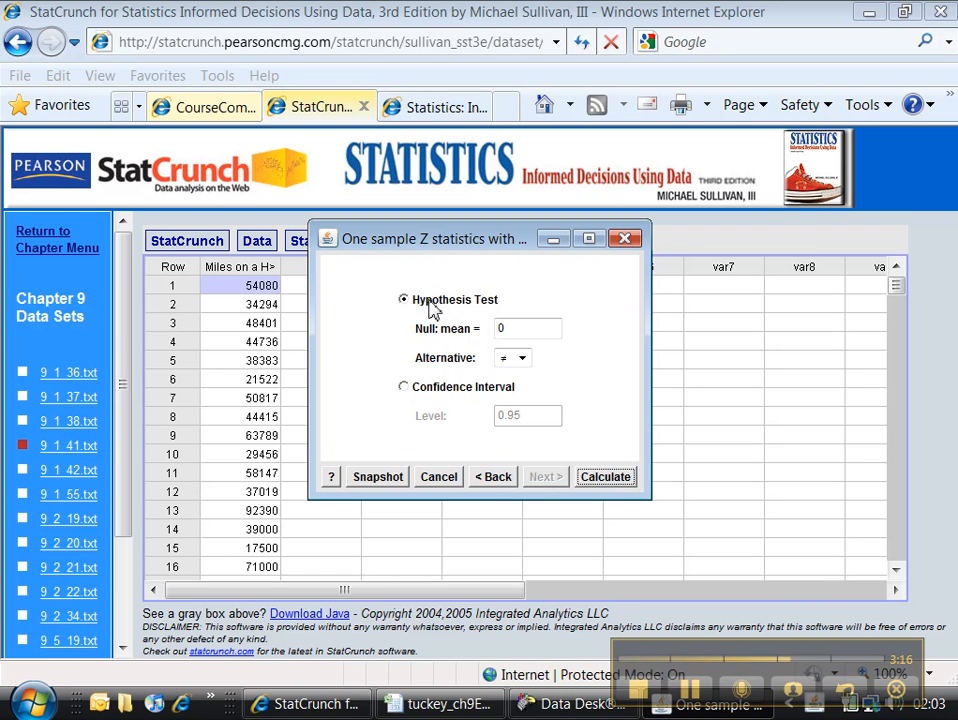
click(405, 390)
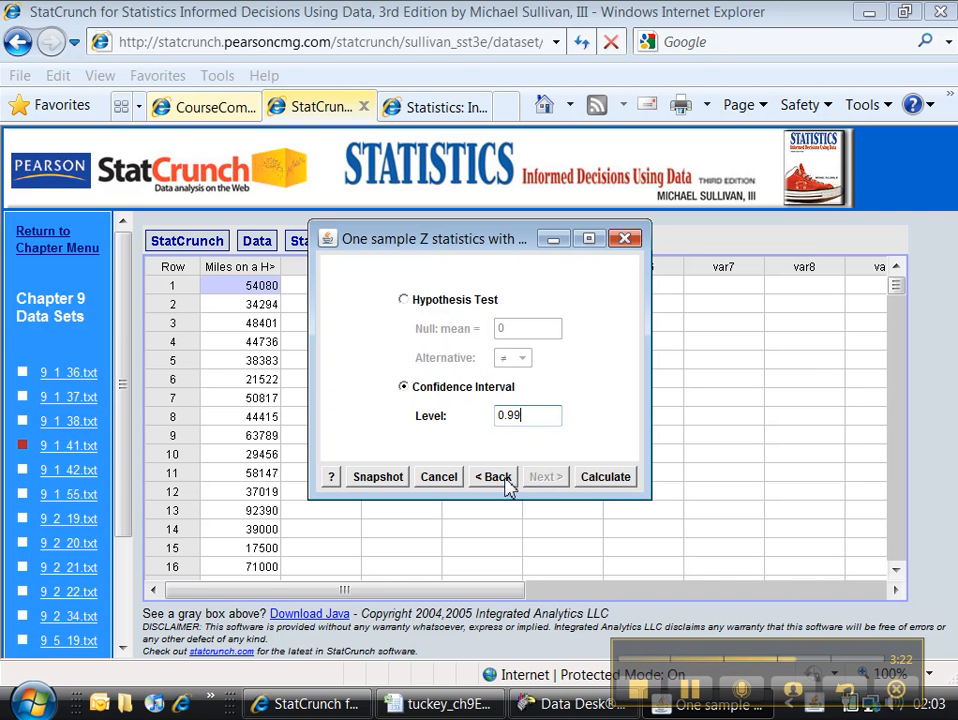
click(604, 479)
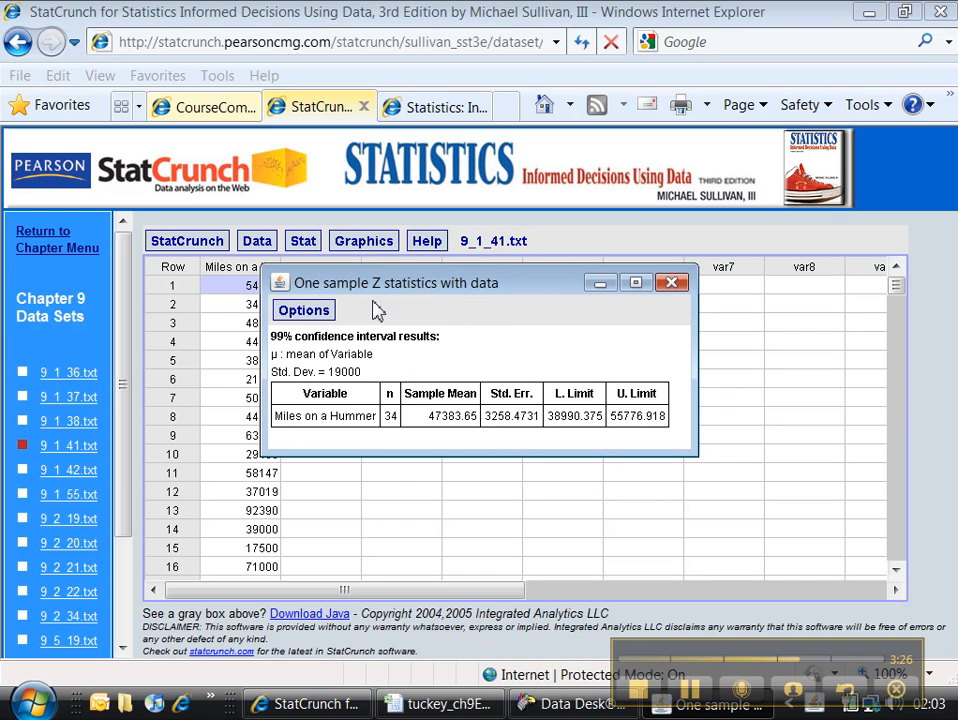
Copy the StatCrunch 99% confidence interval results and paste them at cell J7 of the 9.1 #41 sheet in Excel.
click(301, 311)
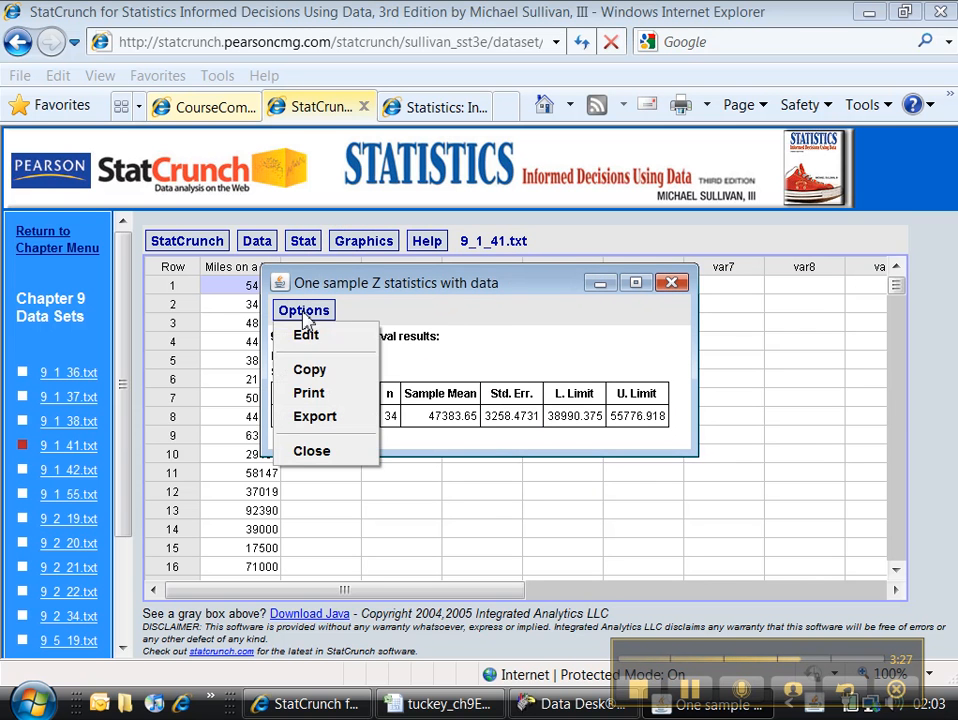
click(312, 372)
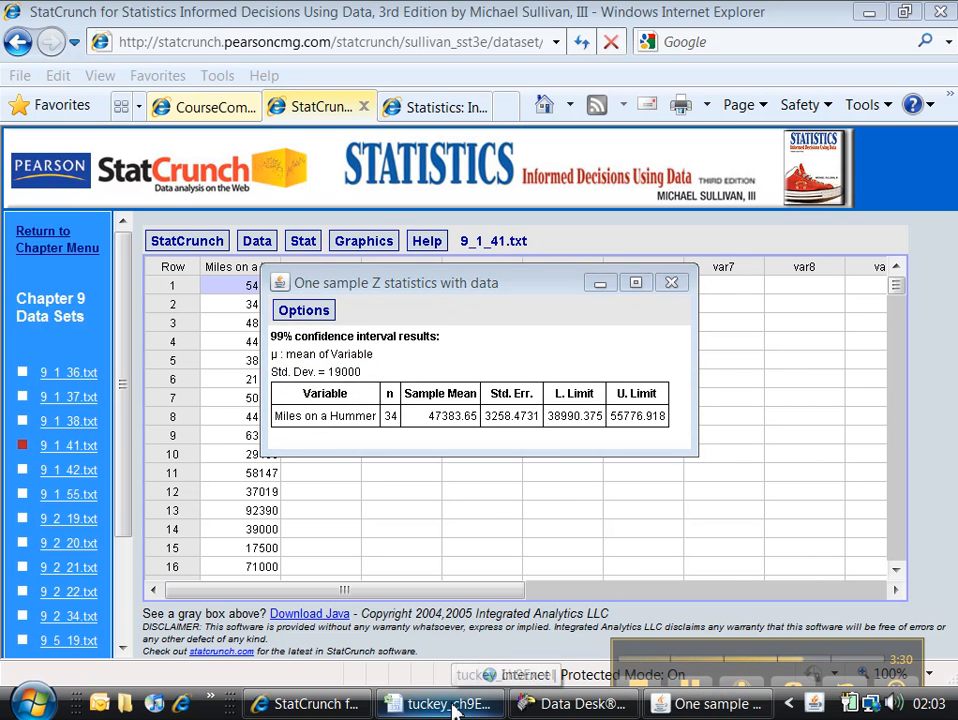
click(452, 703)
click(493, 523)
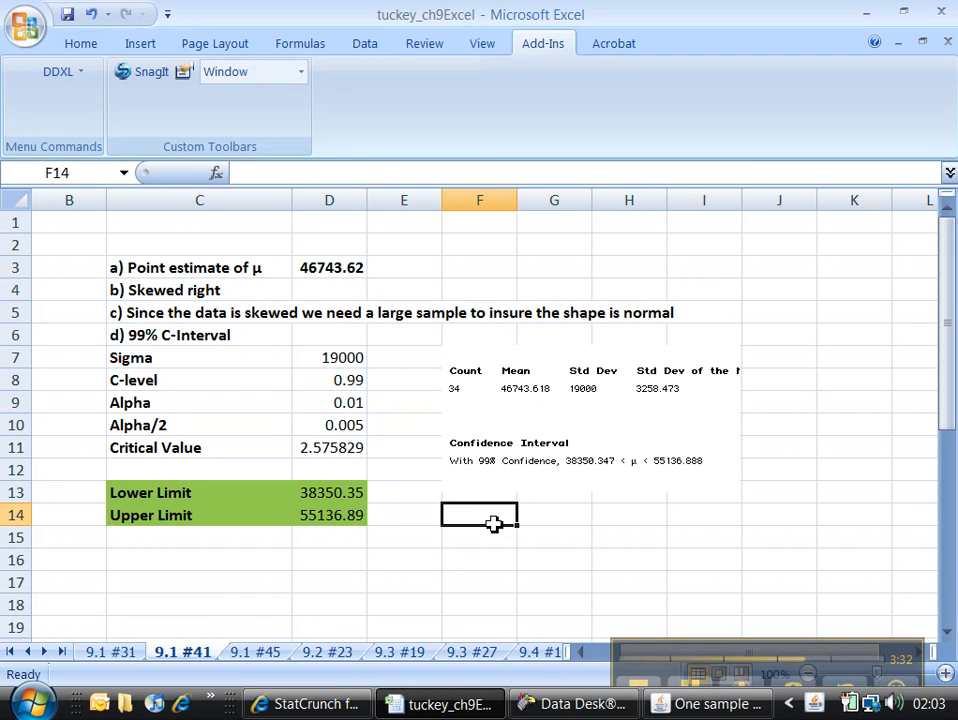
click(800, 367)
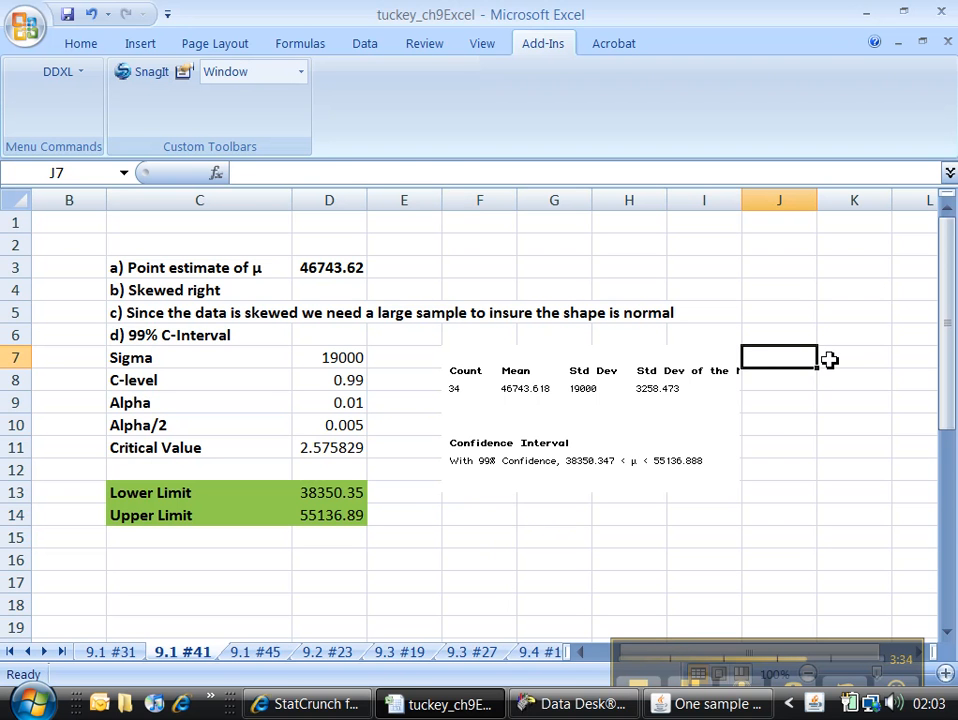
key(ctrl+v)
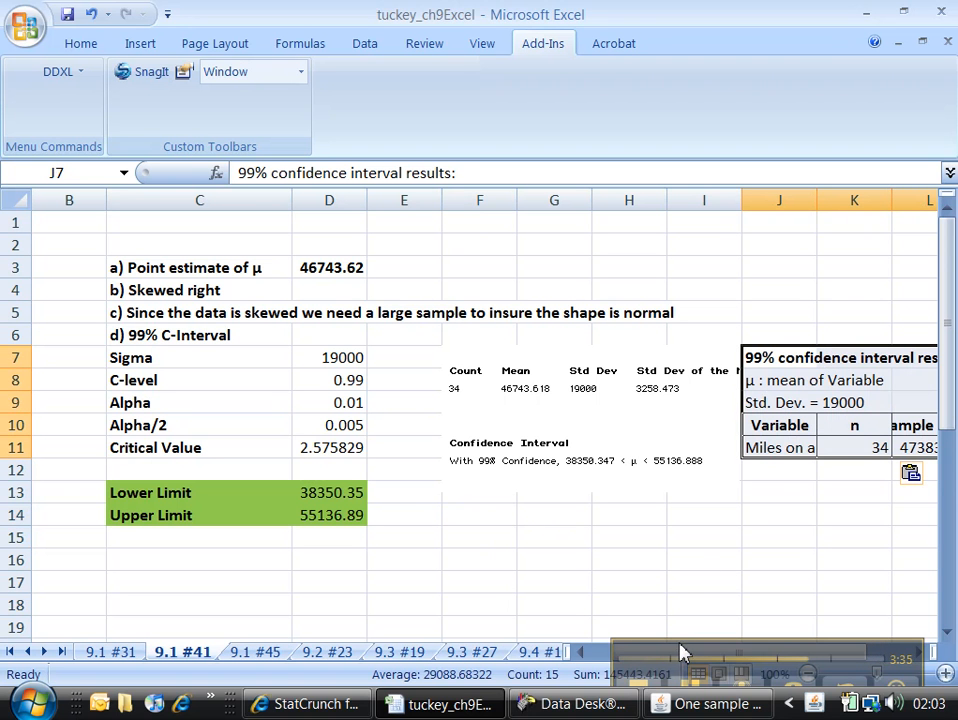
Examine the limits, standard error, sample mean and n in row 11 of the pasted StatCrunch results.
drag(658, 651, 368, 671)
click(734, 660)
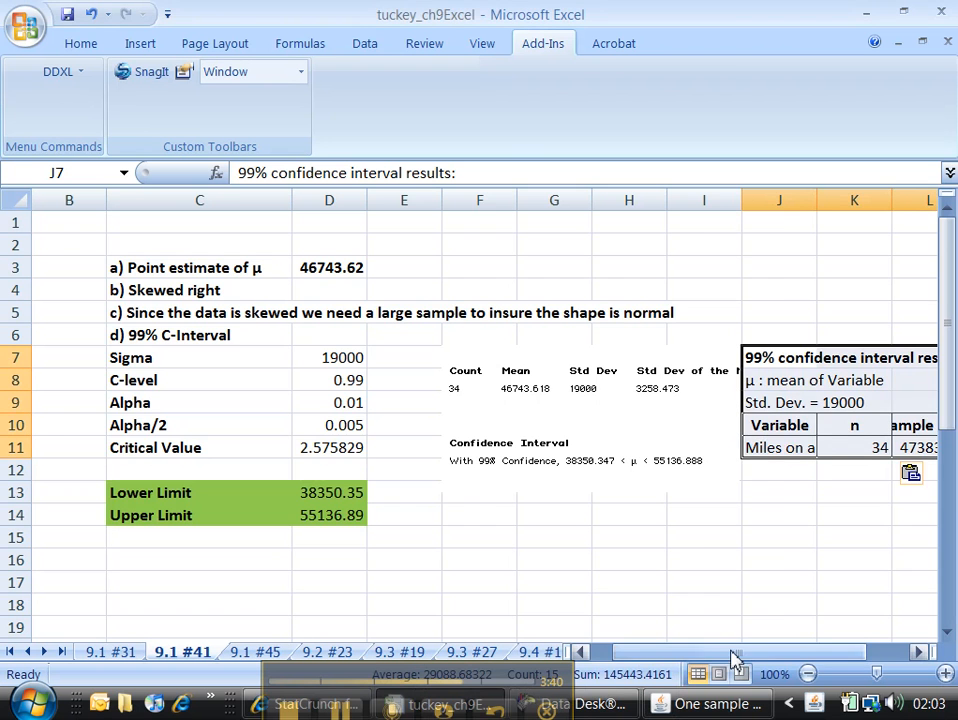
drag(733, 656, 779, 656)
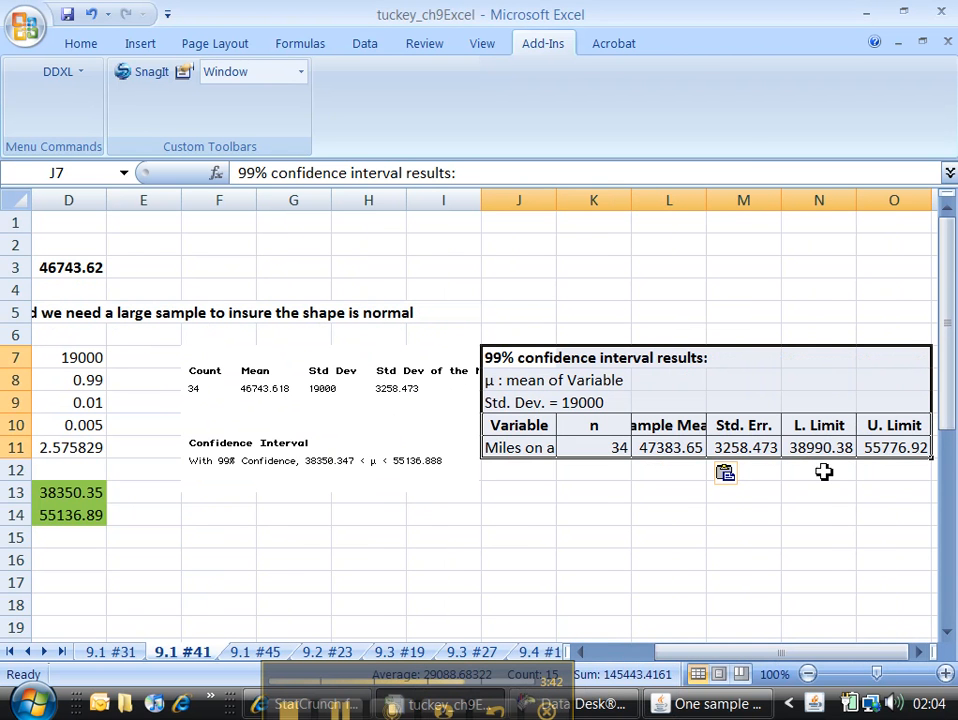
click(822, 449)
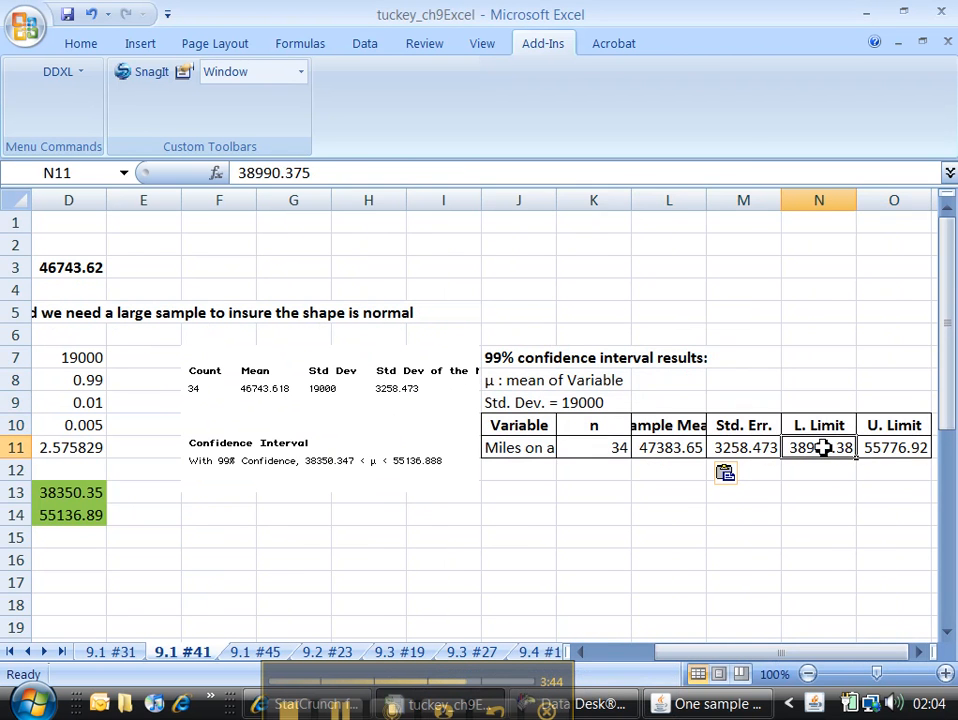
click(877, 452)
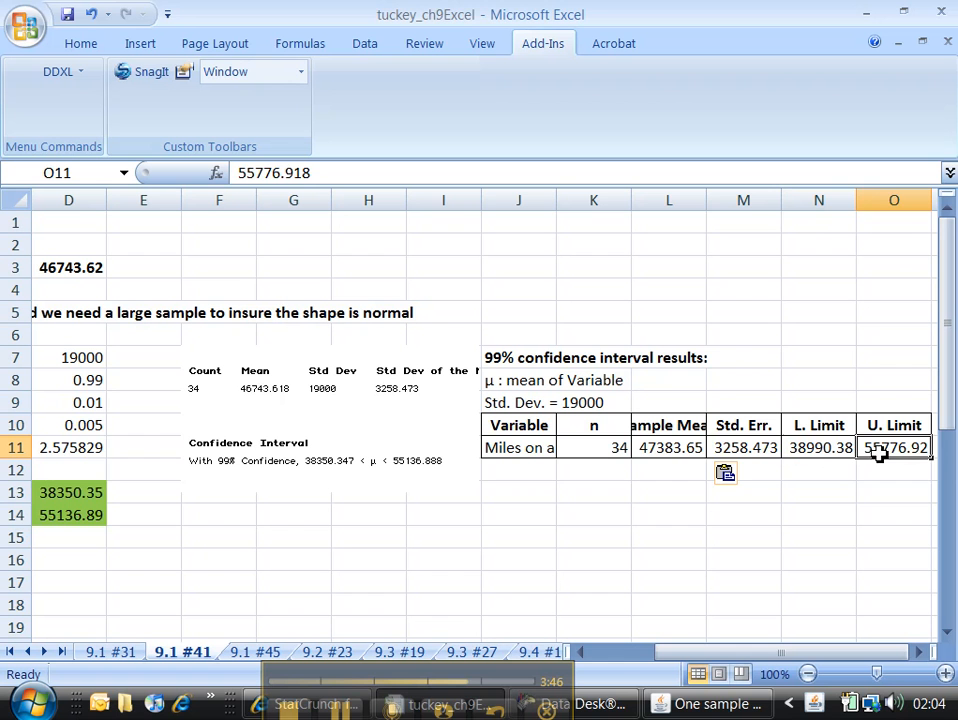
click(739, 446)
click(680, 449)
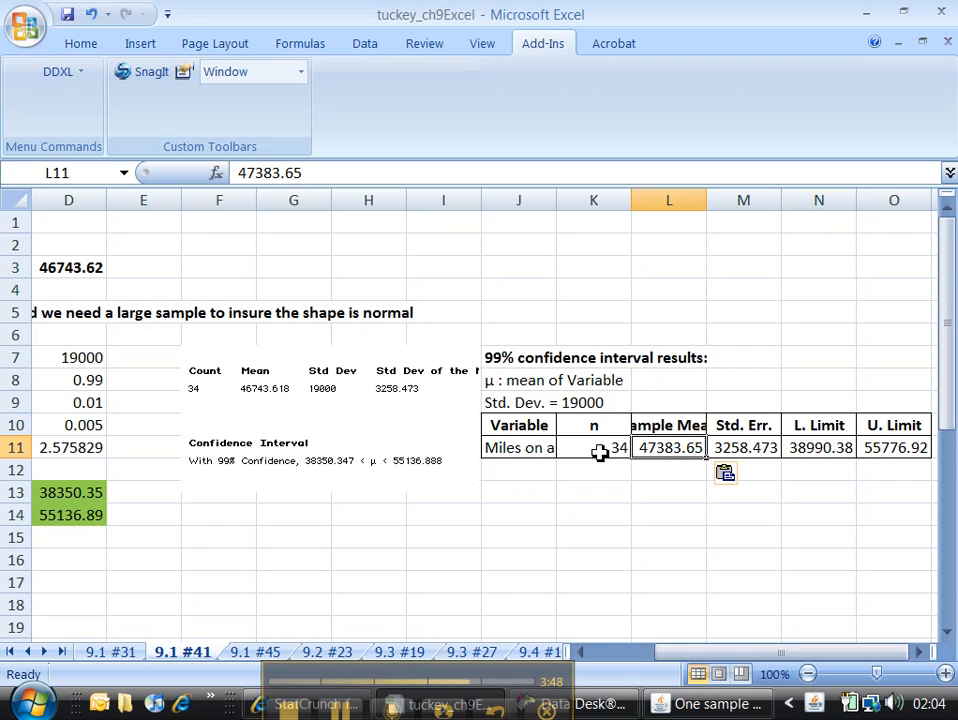
click(600, 452)
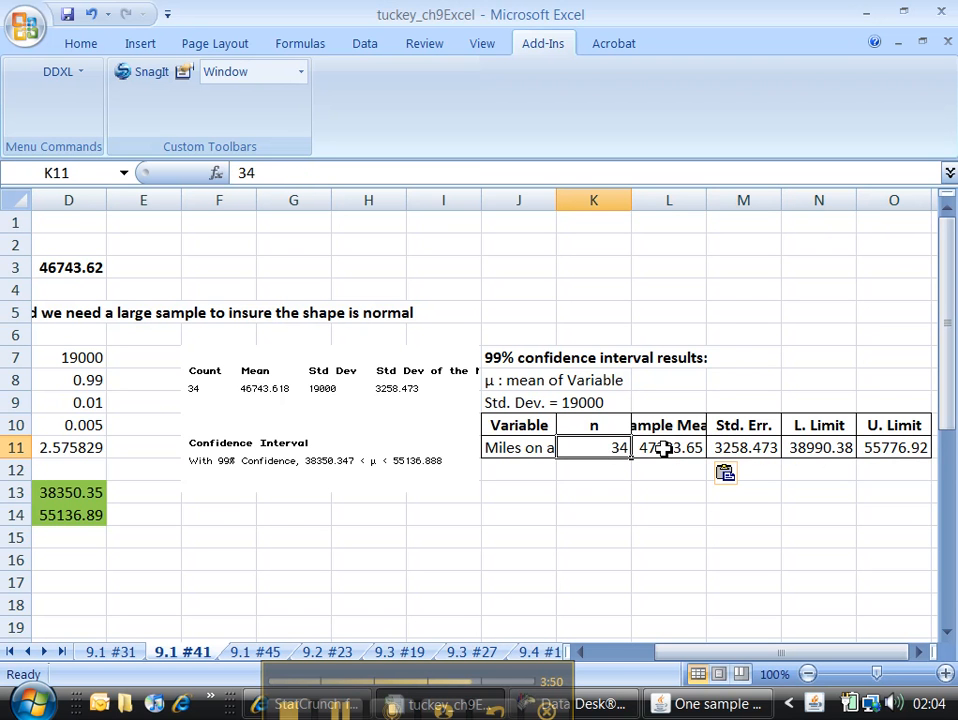
click(663, 449)
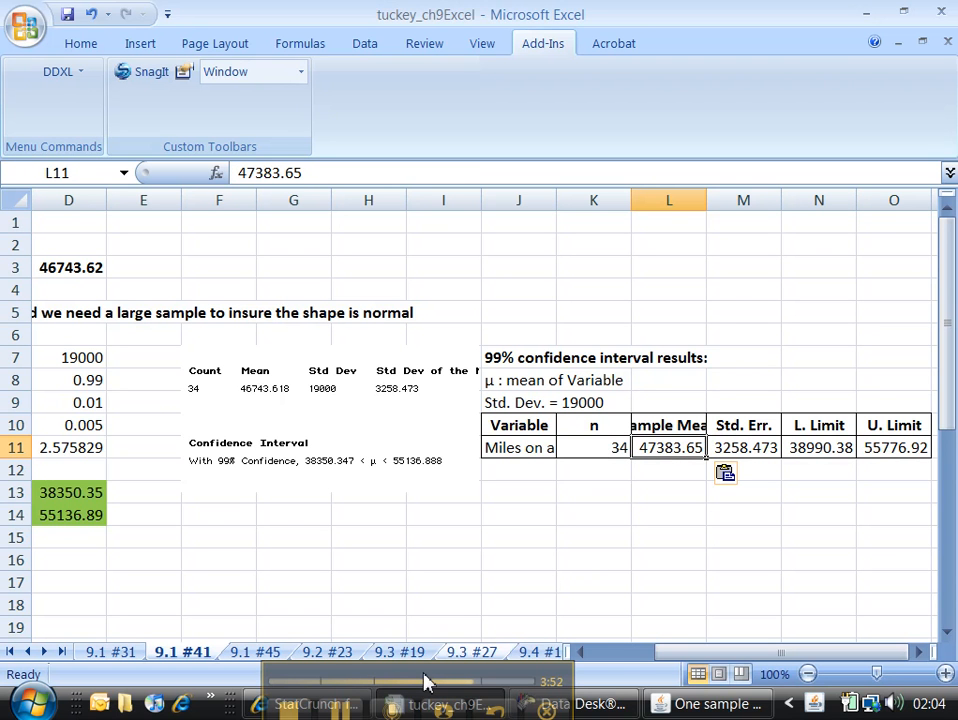
drag(423, 677, 363, 601)
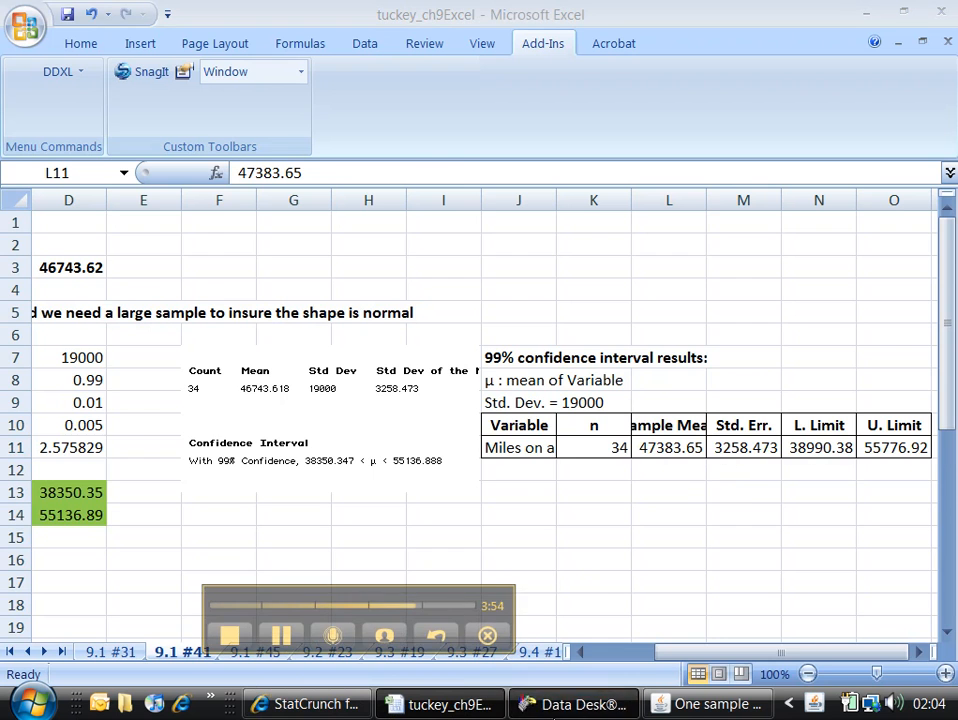
Check the Data Desk interval, and switch to StatCrunch to look through the Miles on a Hummer values down to the last row.
click(574, 704)
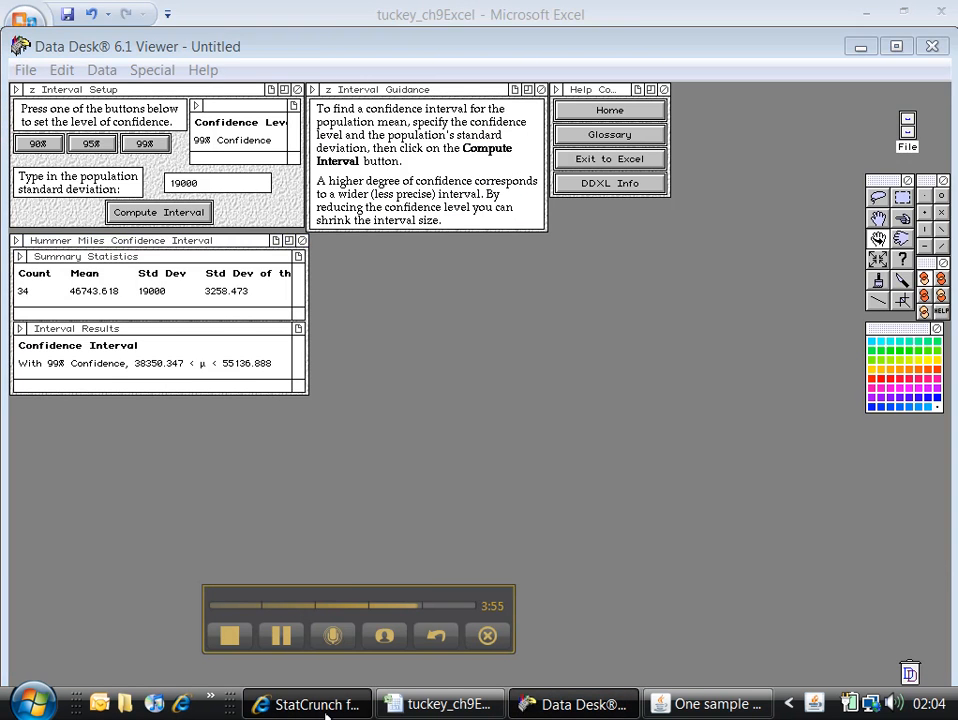
click(327, 706)
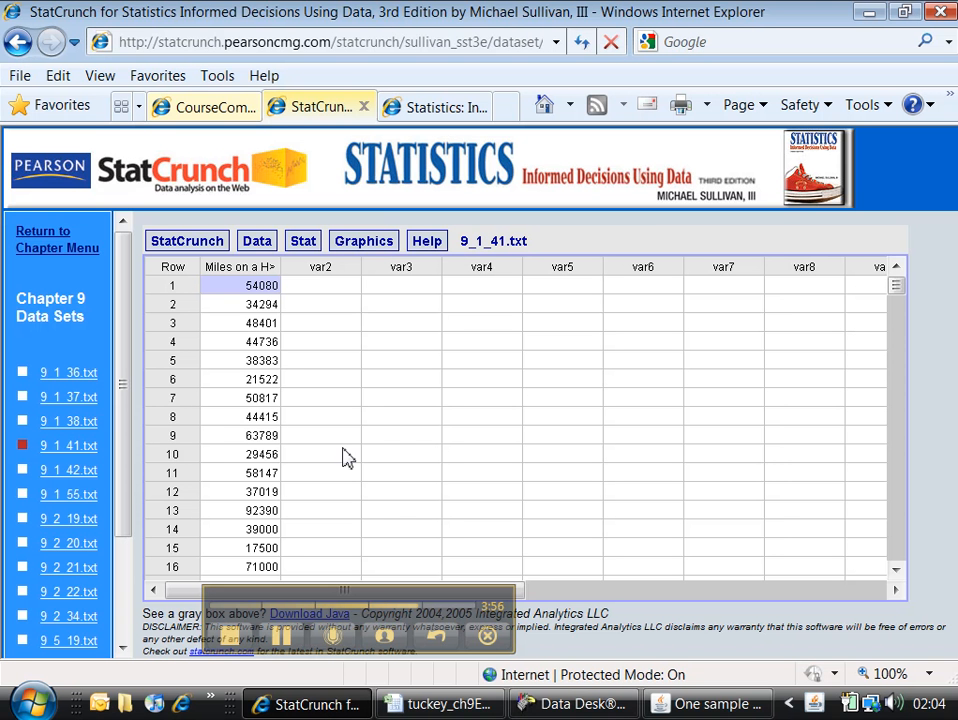
click(272, 380)
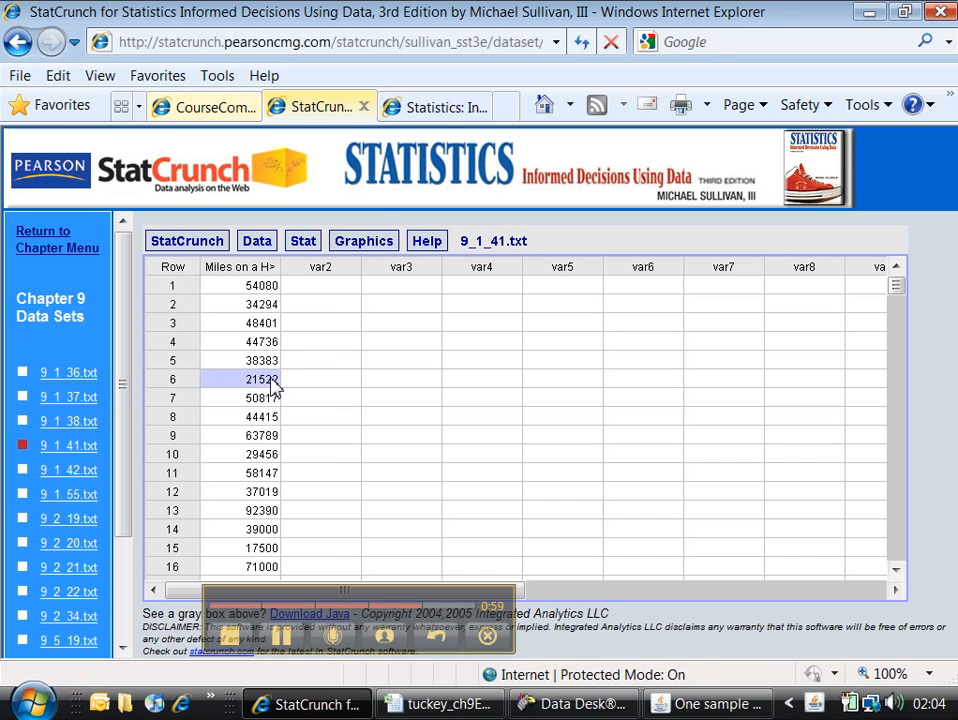
click(272, 325)
click(268, 381)
click(265, 418)
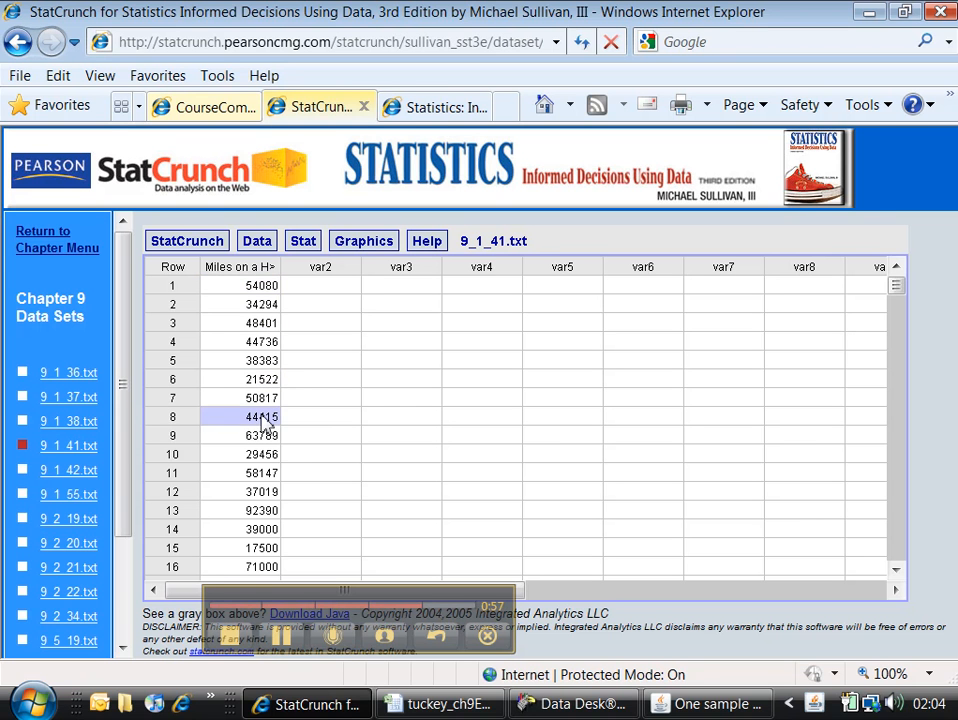
click(268, 492)
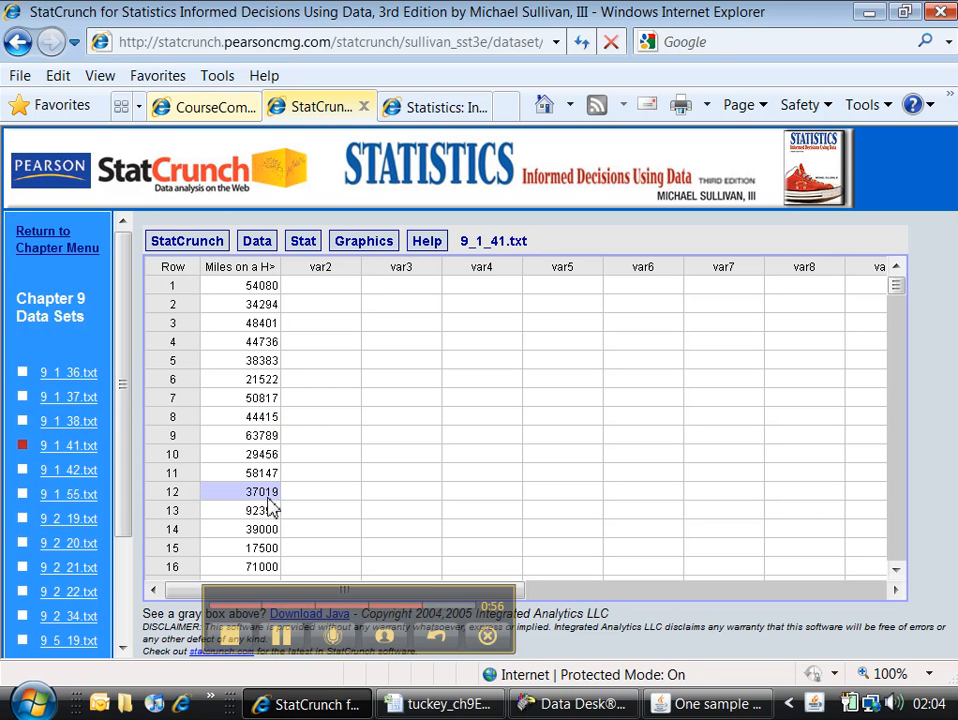
key(Down)
key(Down)
key(Down)
key(Down)
key(Down)
key(Down)
key(Down)
key(Down)
key(Down)
key(Down)
key(Down)
key(Down)
key(Down)
key(Down)
key(Down)
key(Down)
key(Down)
key(Down)
key(Down)
key(Down)
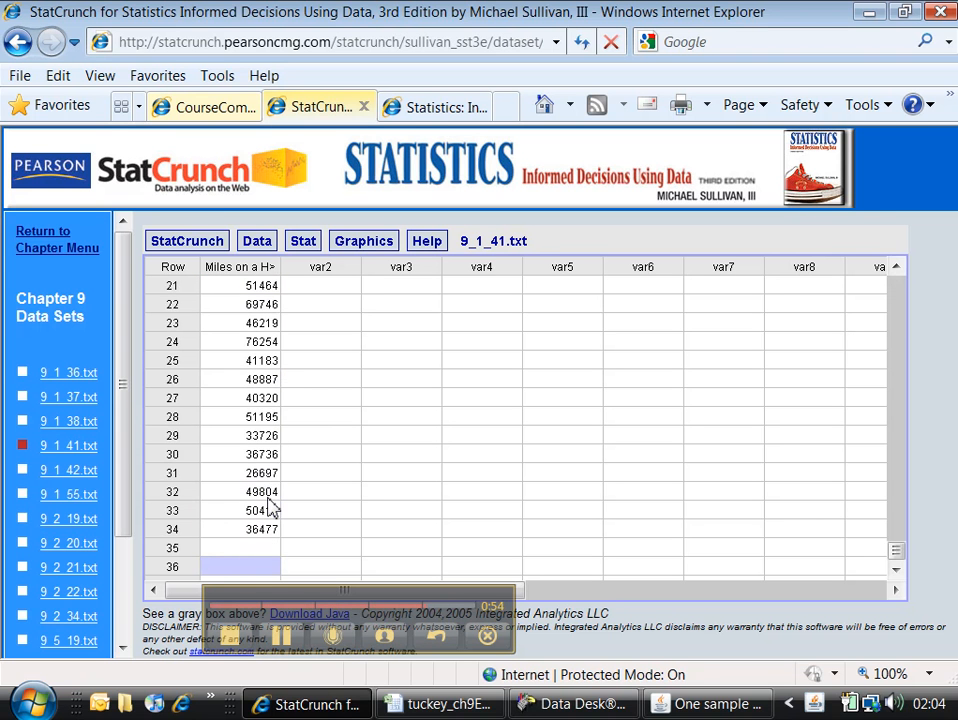
key(Up)
key(Up)
key(Up)
key(Up)
key(Up)
key(Up)
key(Up)
key(Up)
key(Up)
key(Up)
key(Up)
key(Up)
key(Up)
key(Up)
key(Up)
key(Up)
key(Up)
key(Up)
key(Up)
key(Up)
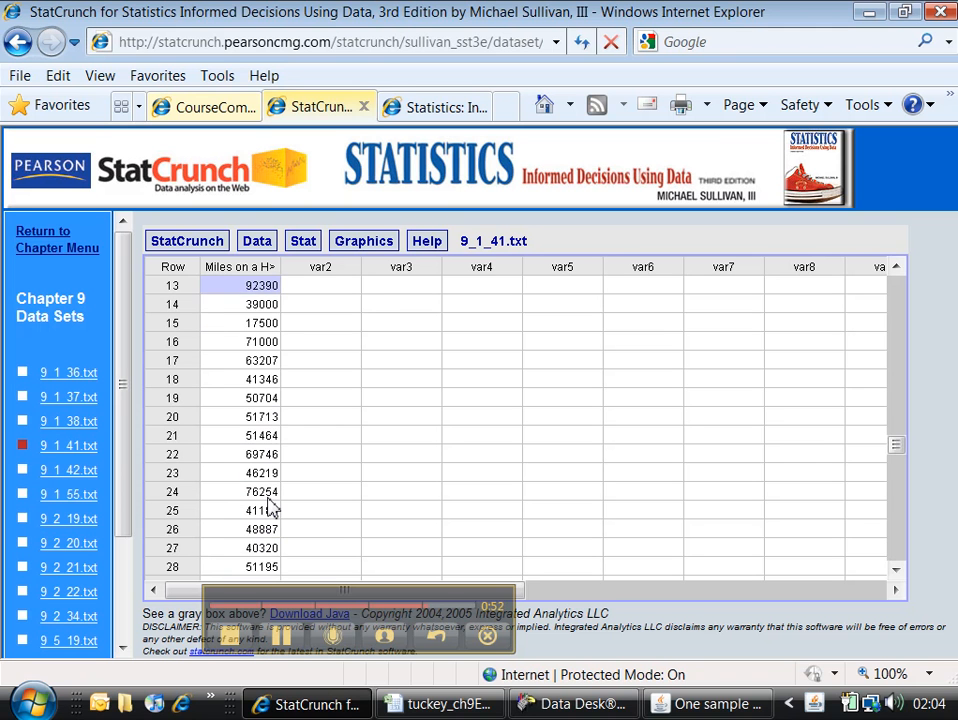
key(Down)
key(Down)
key(Down)
key(Down)
key(Down)
key(Down)
key(Down)
key(Down)
key(Down)
key(Down)
key(Down)
key(Down)
key(Down)
key(Down)
key(Down)
key(Down)
key(Down)
key(Down)
key(Down)
key(Down)
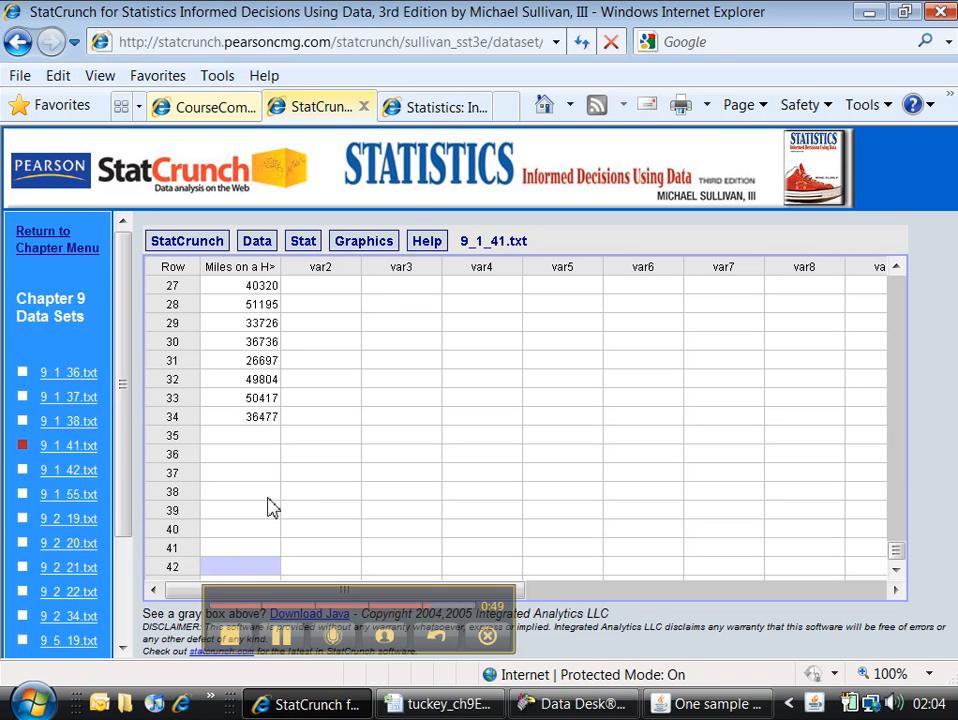
key(Up)
key(Up)
key(Up)
key(Up)
key(Up)
key(Up)
key(Up)
key(Up)
key(Up)
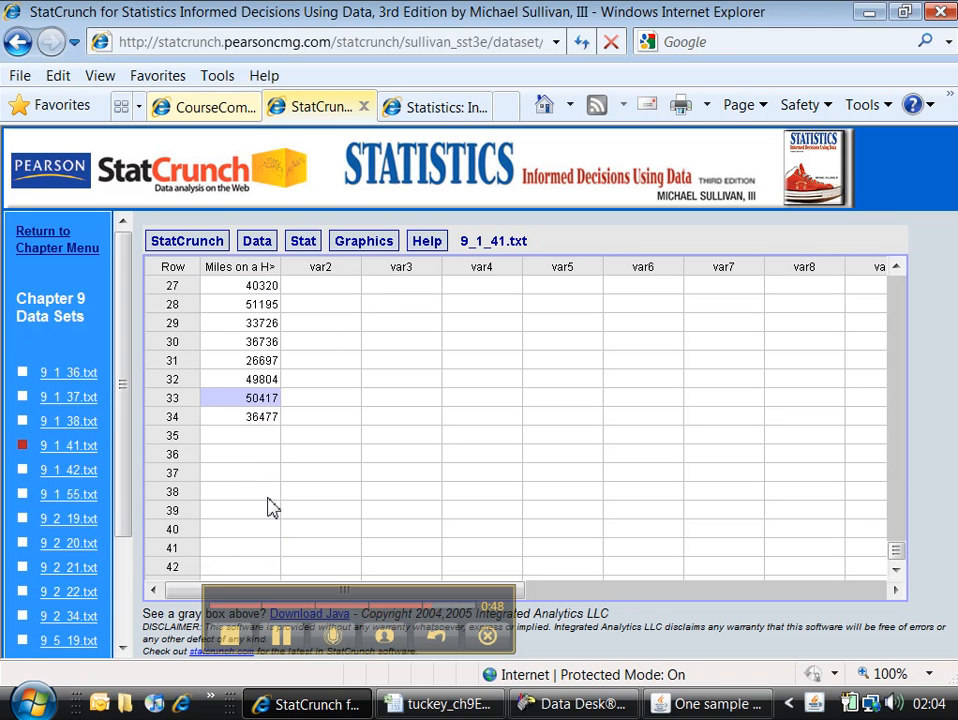
key(Up)
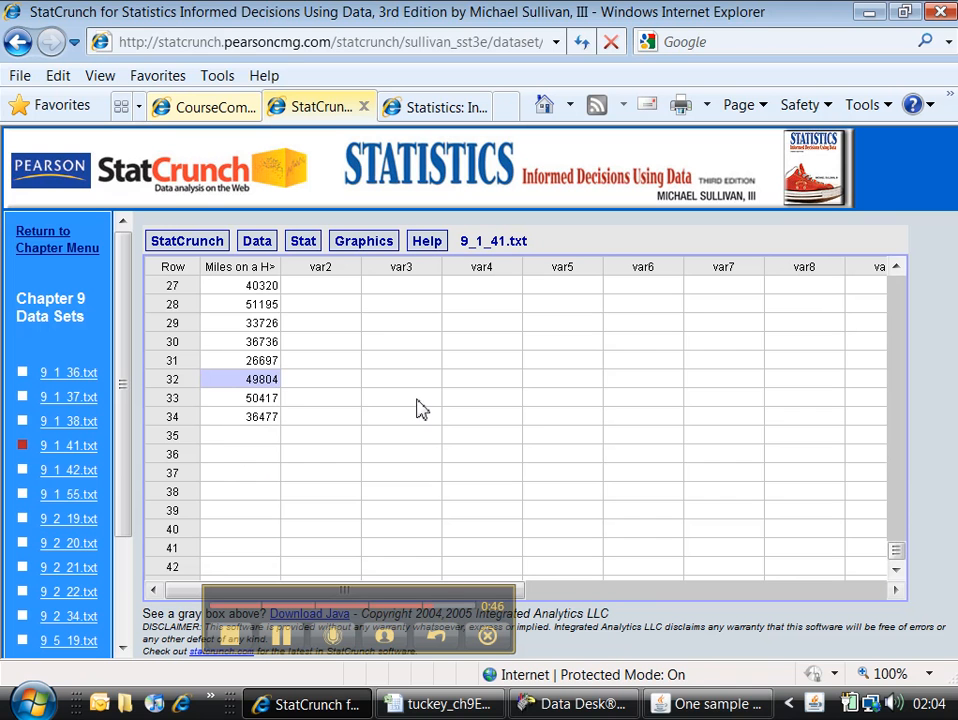
Review the StatCrunch Z interval results and switch to Excel to compare them with the Hummer Miles data in column A.
click(690, 704)
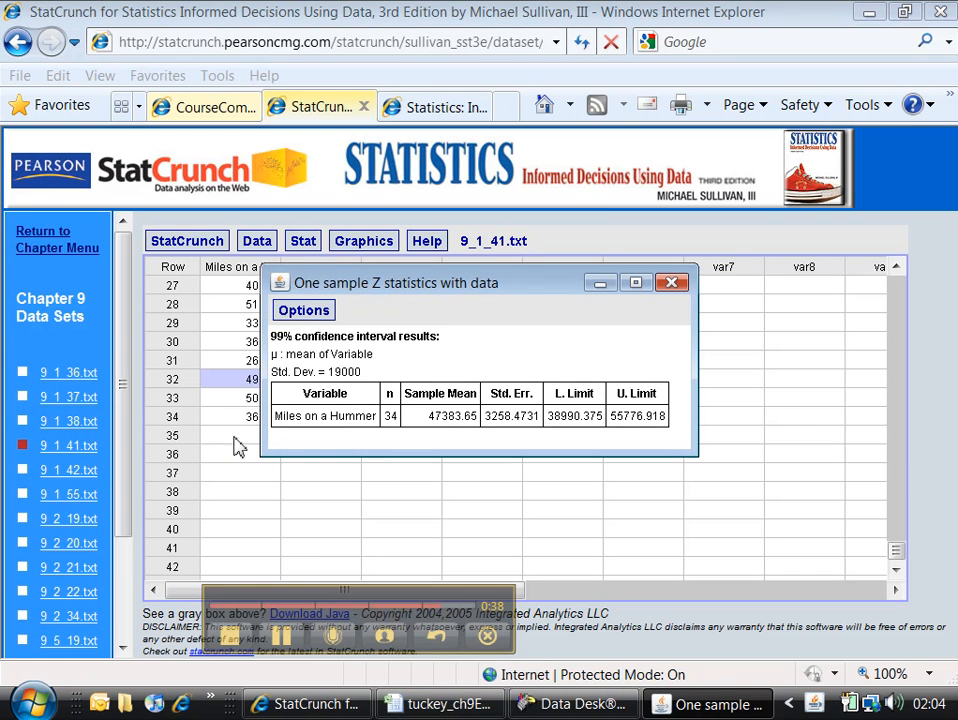
click(387, 717)
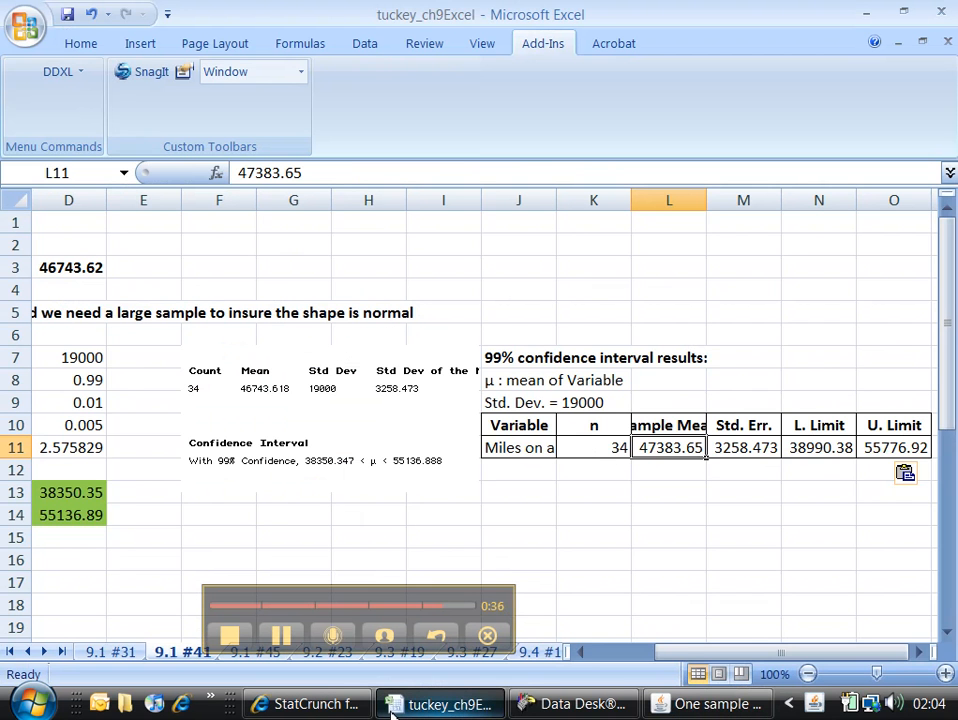
drag(688, 655, 633, 655)
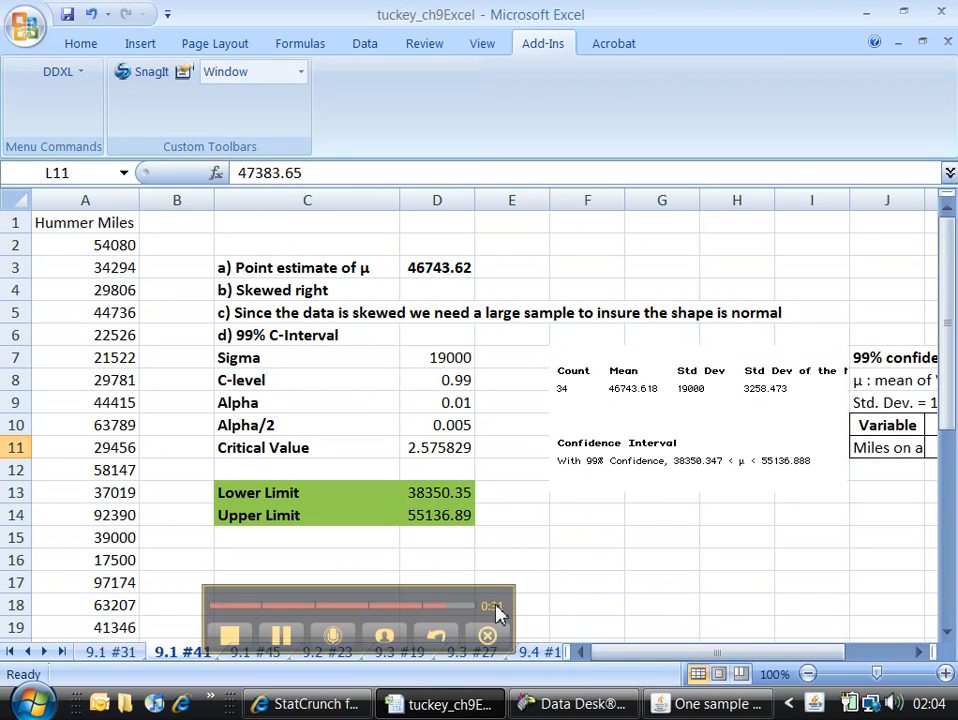
Switch to the online Statistics textbook in Internet Explorer and view the exercises following problem 41 on page 472.
click(318, 704)
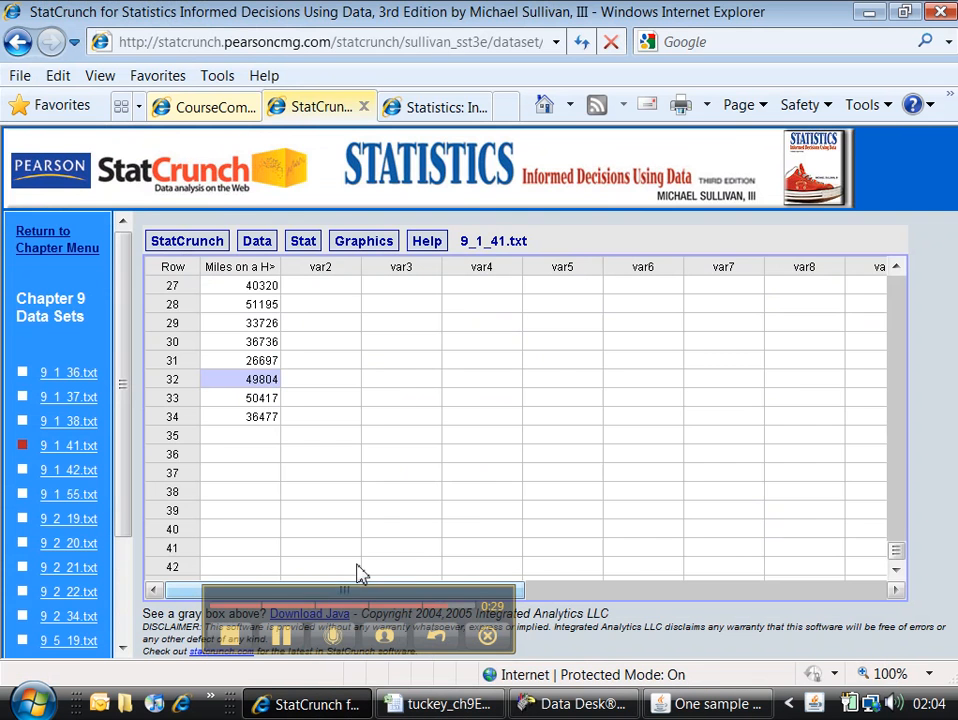
click(413, 106)
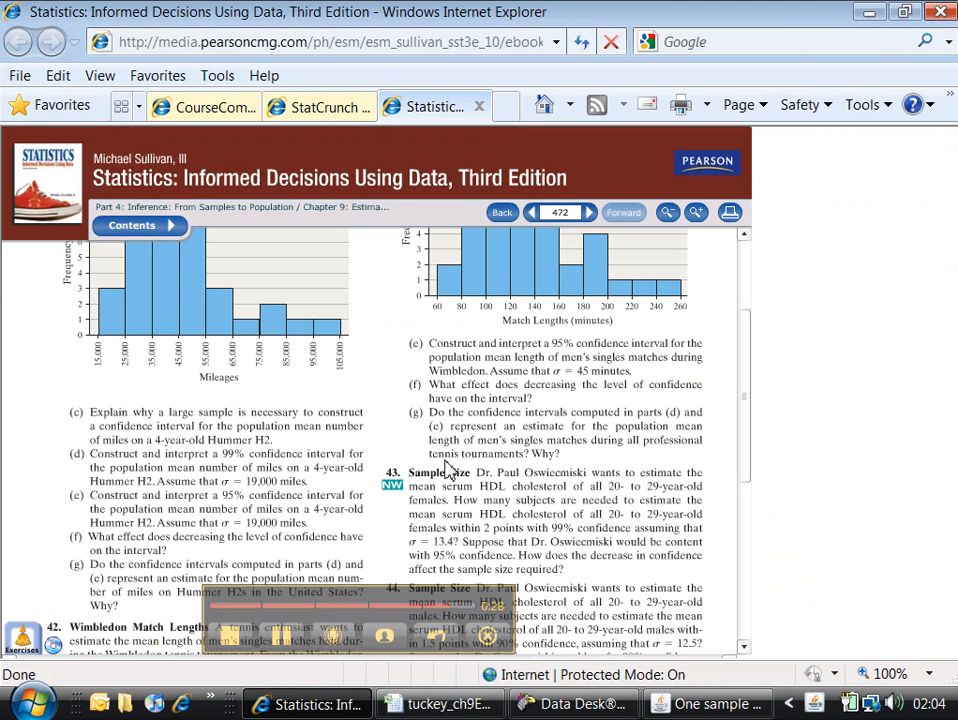
scroll(463, 490, down, 3)
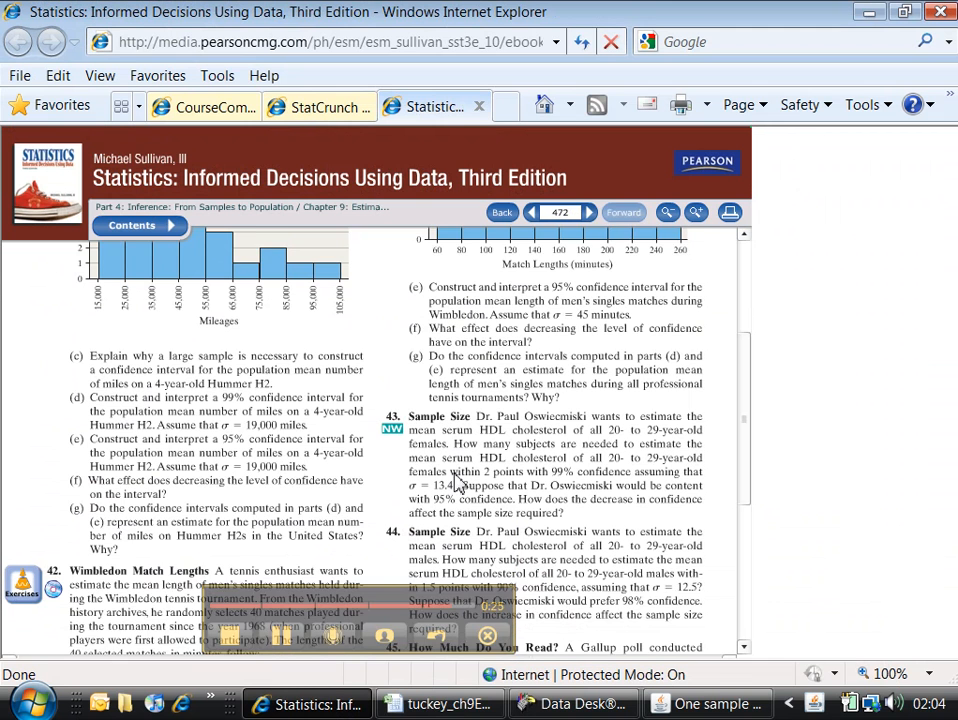